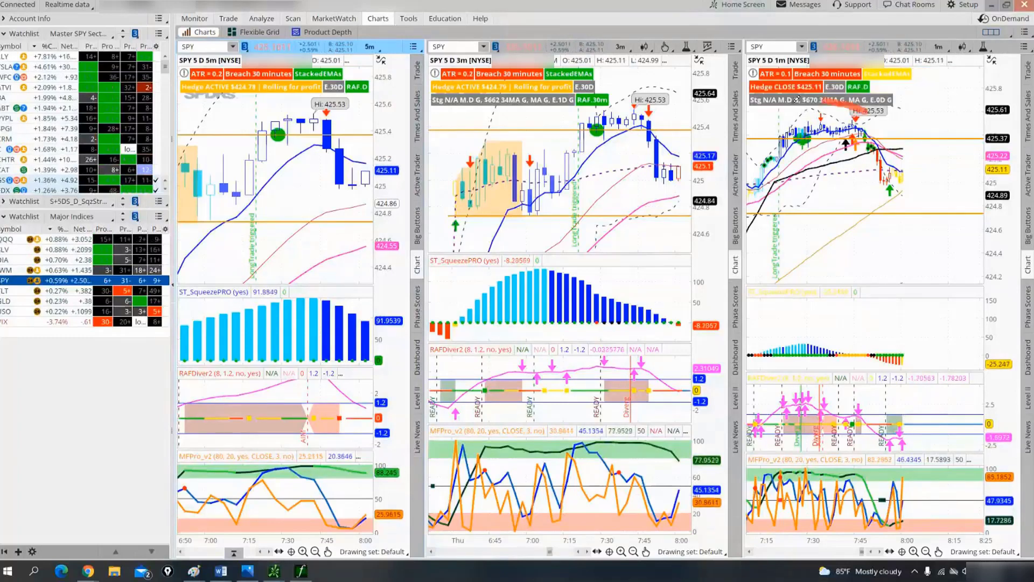
# Circle the 1-minute chart's recent price action and arrow its squeeze histogram, then clear both markings
pyautogui.moveTo(826, 99)
pyautogui.mouseDown()
pyautogui.moveTo(762, 172)
pyautogui.moveTo(823, 199)
pyautogui.moveTo(875, 99)
pyautogui.mouseUp()
pyautogui.moveTo(876, 306)
pyautogui.mouseDown()
pyautogui.moveTo(852, 340)
pyautogui.moveTo(875, 331)
pyautogui.mouseUp()
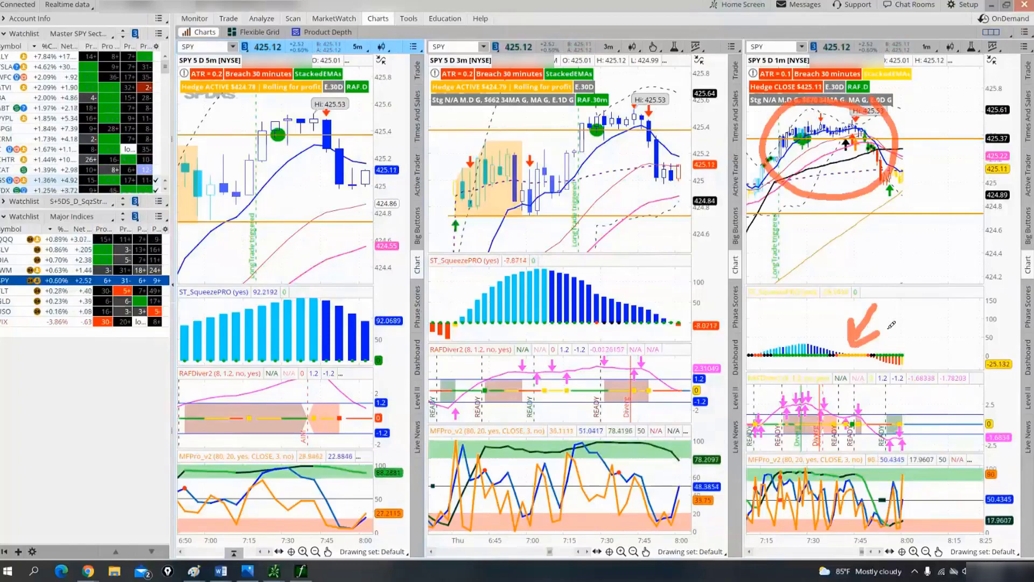
pyautogui.press('Escape')
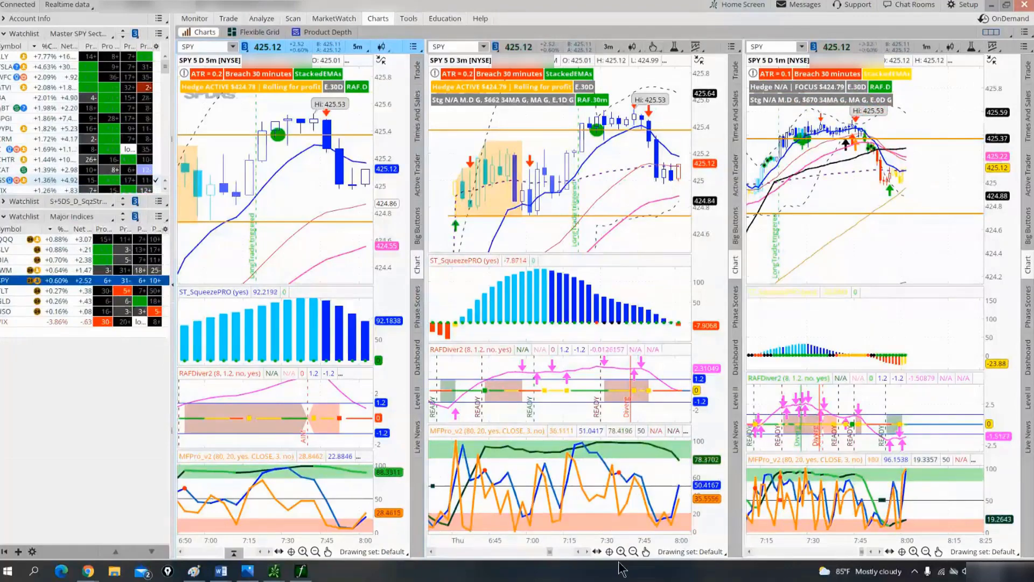
# Search for 'paint' in Windows Search and launch Microsoft Paint
pyautogui.click(33, 570)
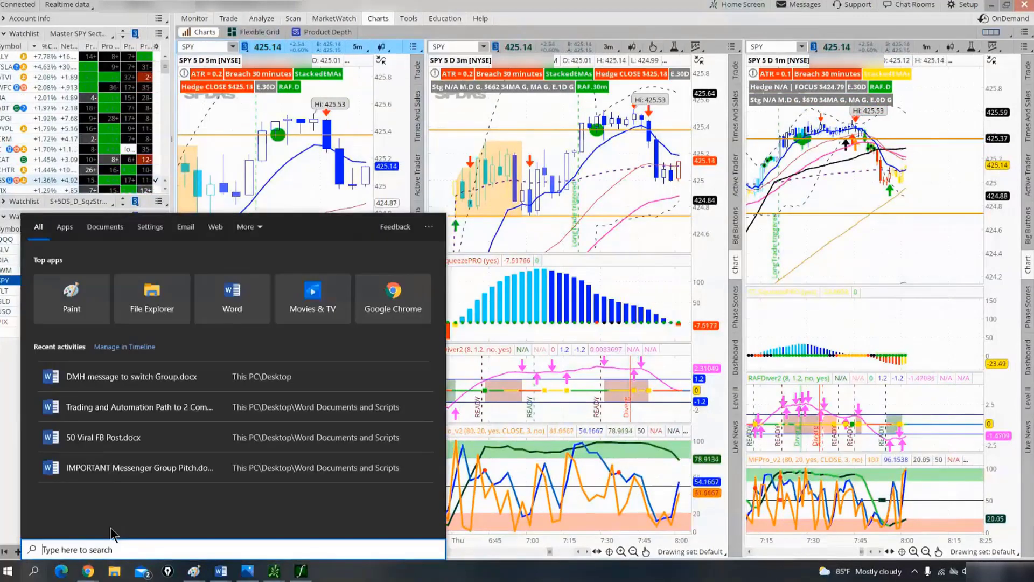
pyautogui.write('paint')
pyautogui.press('Return')
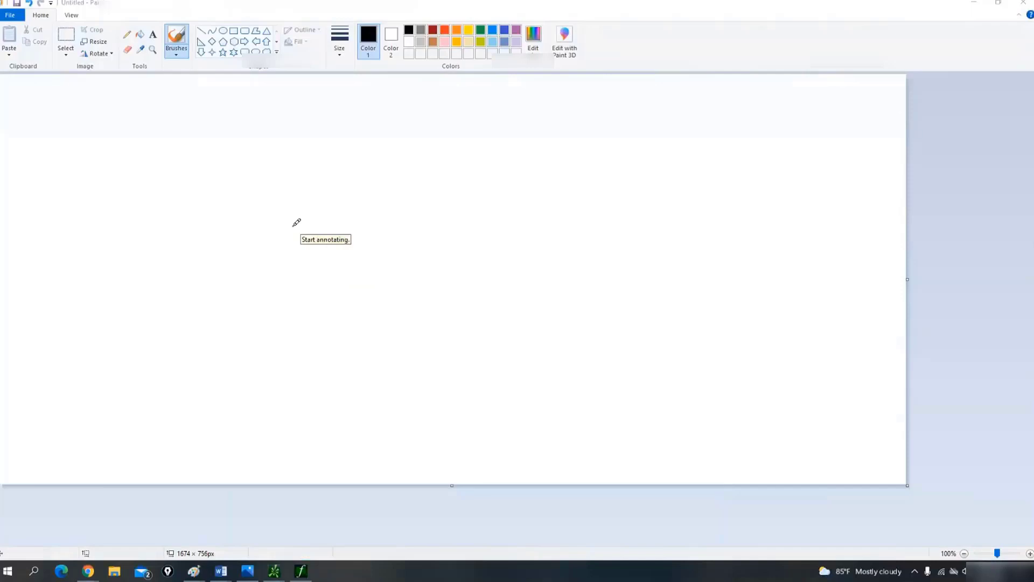
# Brush a rising orange zigzag trend and hand-write the label 'Daily' above it
pyautogui.moveTo(67, 420)
pyautogui.mouseDown()
pyautogui.moveTo(113, 322)
pyautogui.moveTo(140, 376)
pyautogui.moveTo(189, 268)
pyautogui.moveTo(203, 323)
pyautogui.moveTo(257, 206)
pyautogui.moveTo(284, 245)
pyautogui.moveTo(351, 148)
pyautogui.mouseUp()
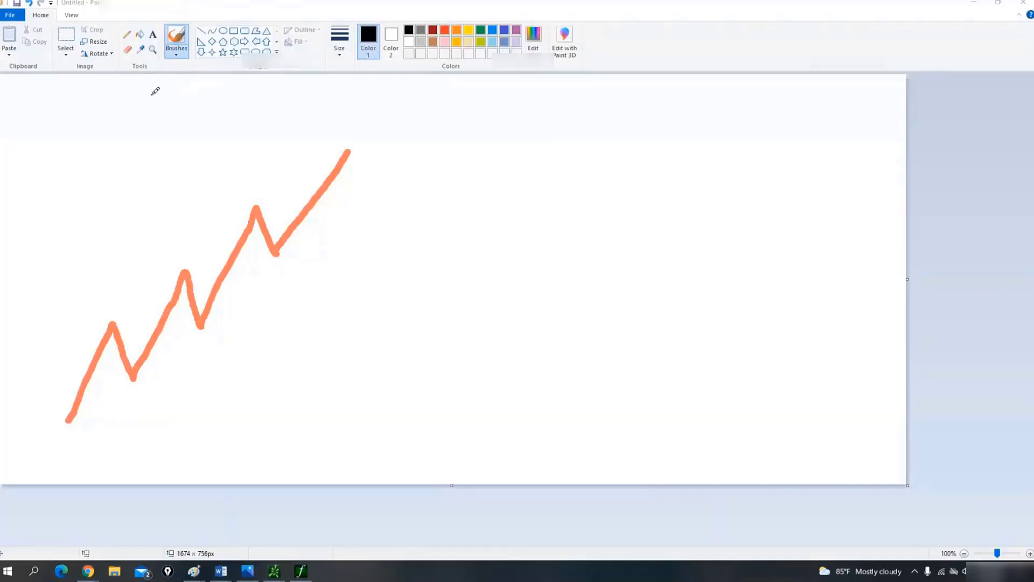
pyautogui.moveTo(146, 97)
pyautogui.mouseDown()
pyautogui.moveTo(150, 138)
pyautogui.moveTo(158, 134)
pyautogui.moveTo(150, 141)
pyautogui.mouseUp()
pyautogui.moveTo(204, 111)
pyautogui.mouseDown()
pyautogui.moveTo(206, 136)
pyautogui.moveTo(218, 130)
pyautogui.mouseUp()
pyautogui.click(222, 98)
pyautogui.moveTo(243, 84)
pyautogui.mouseDown()
pyautogui.moveTo(238, 125)
pyautogui.moveTo(273, 120)
pyautogui.moveTo(233, 143)
pyautogui.mouseUp()
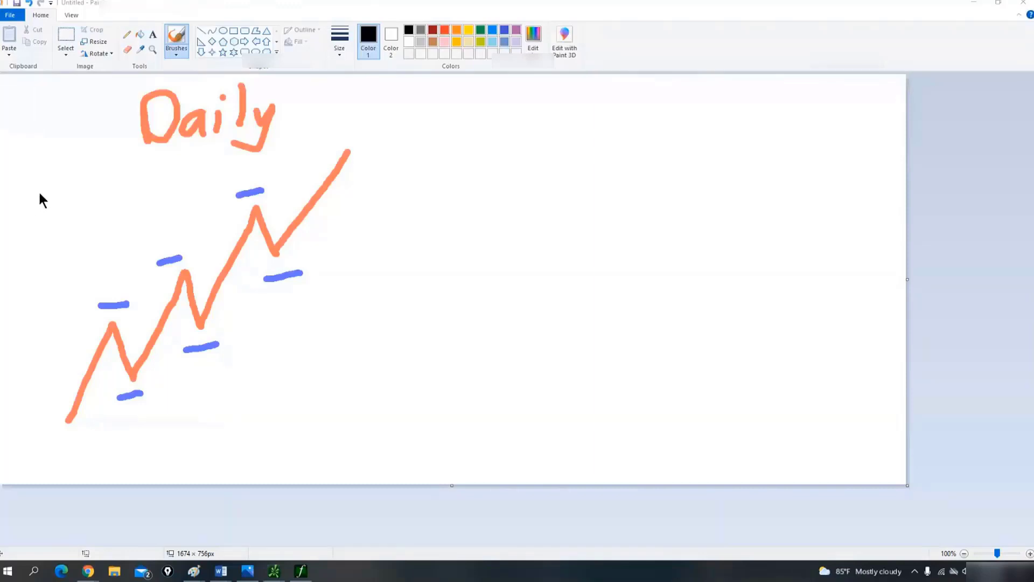
# Draw green rectangles around the zigzag's three peaks and begin the '39' label
pyautogui.moveTo(104, 318); pyautogui.dragTo(148, 387)
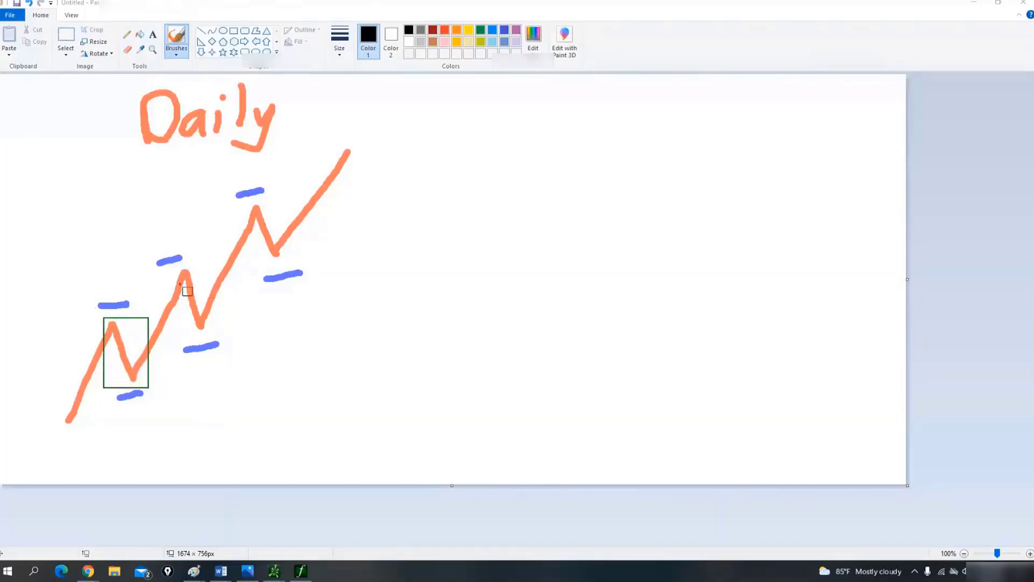
pyautogui.moveTo(174, 267); pyautogui.dragTo(209, 339)
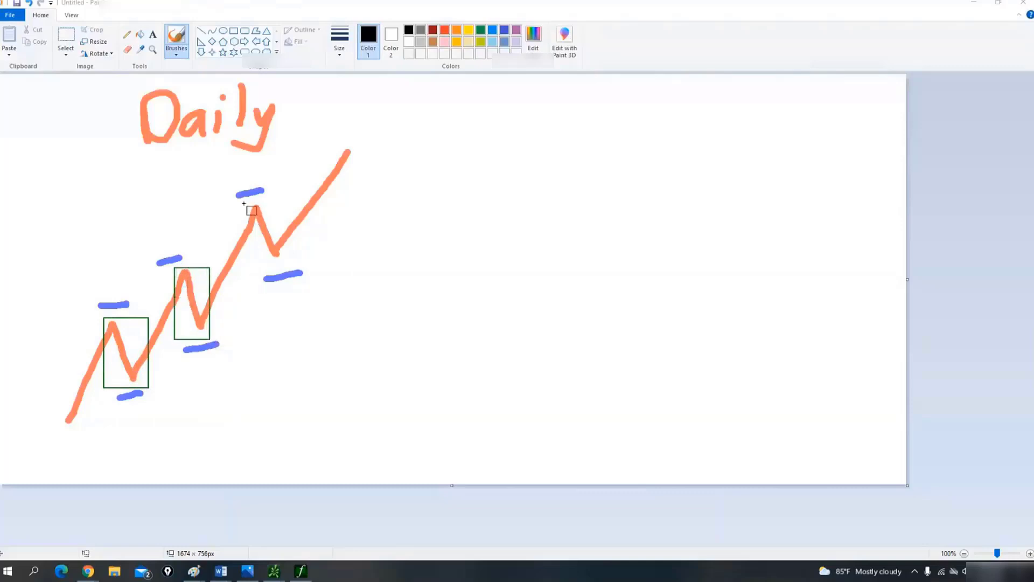
pyautogui.moveTo(244, 204); pyautogui.dragTo(283, 270)
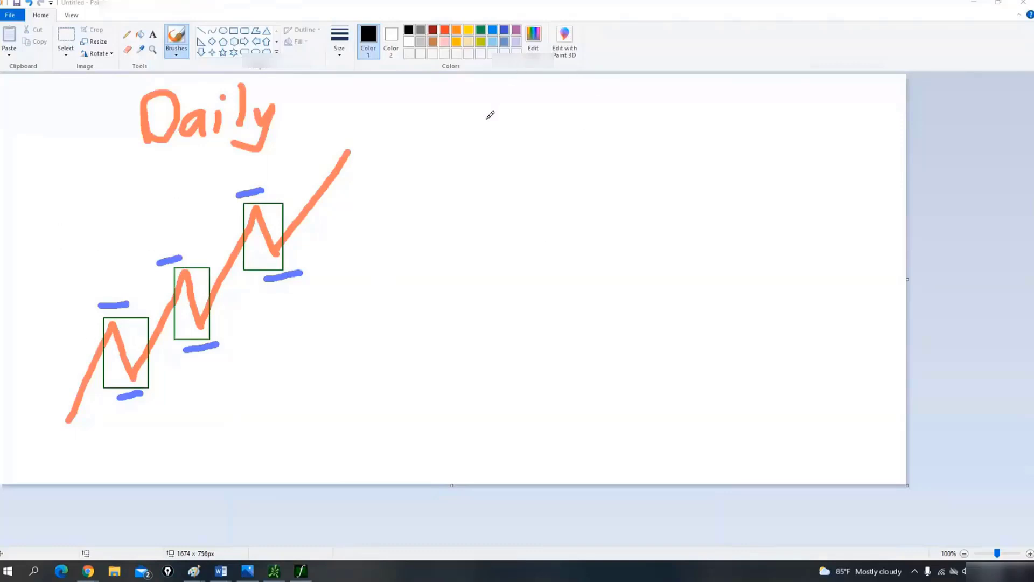
pyautogui.moveTo(452, 104)
pyautogui.mouseDown()
pyautogui.moveTo(468, 129)
pyautogui.moveTo(450, 146)
pyautogui.mouseUp()
# Finish hand-writing '39min' in orange and underline it
pyautogui.moveTo(510, 101)
pyautogui.mouseDown()
pyautogui.moveTo(493, 116)
pyautogui.moveTo(511, 106)
pyautogui.moveTo(506, 143)
pyautogui.mouseUp()
pyautogui.moveTo(521, 143)
pyautogui.mouseDown()
pyautogui.moveTo(528, 132)
pyautogui.moveTo(560, 145)
pyautogui.mouseUp()
pyautogui.click(567, 113)
pyautogui.moveTo(573, 146); pyautogui.dragTo(597, 125)
pyautogui.moveTo(448, 172); pyautogui.dragTo(618, 168)
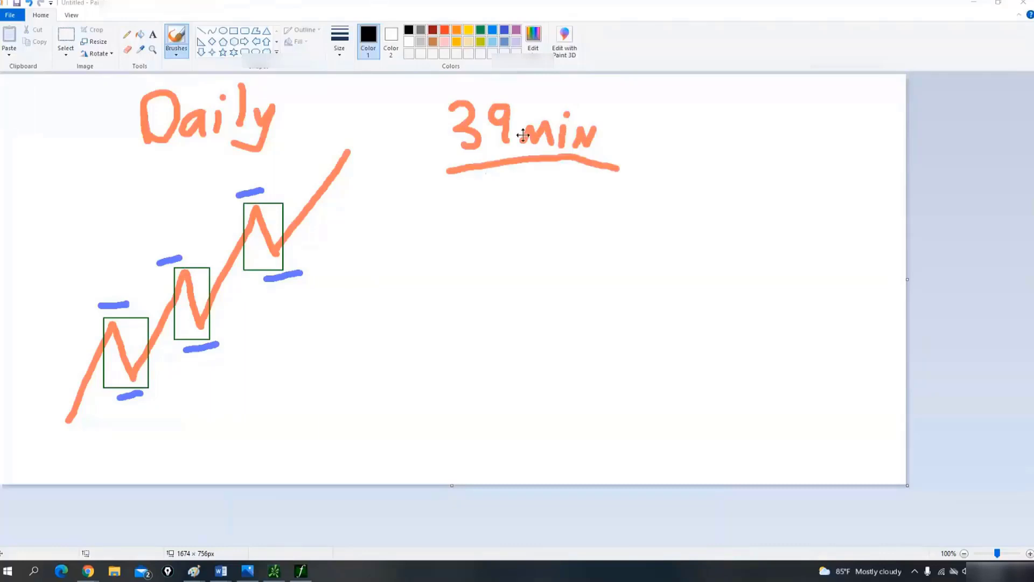
# Draw a falling zigzag under 39min, plus down and up arrows at the first pullback
pyautogui.moveTo(145, 277)
pyautogui.mouseDown()
pyautogui.moveTo(128, 336)
pyautogui.moveTo(145, 325)
pyautogui.mouseUp()
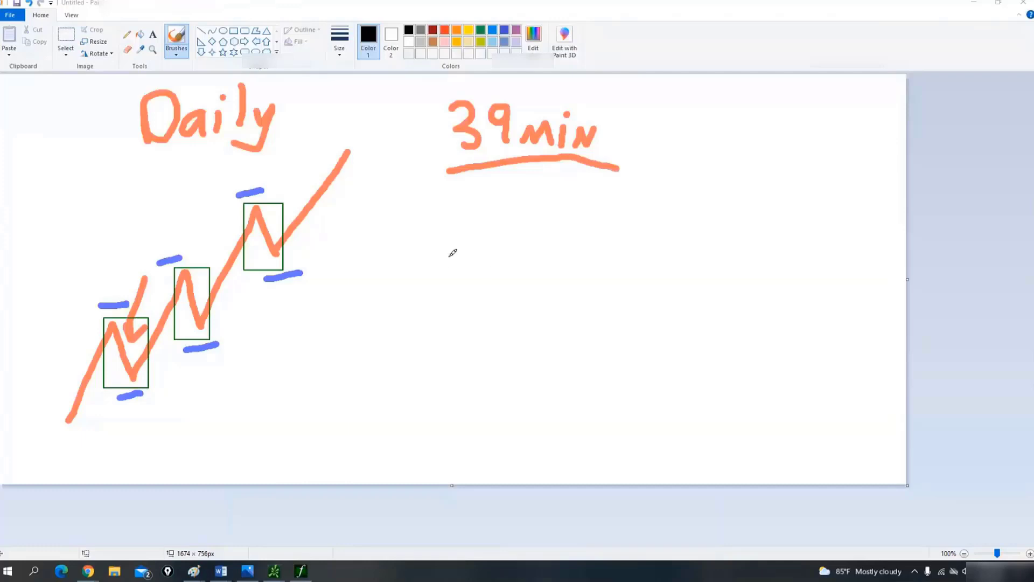
pyautogui.moveTo(452, 203)
pyautogui.mouseDown()
pyautogui.moveTo(459, 268)
pyautogui.moveTo(570, 356)
pyautogui.mouseUp()
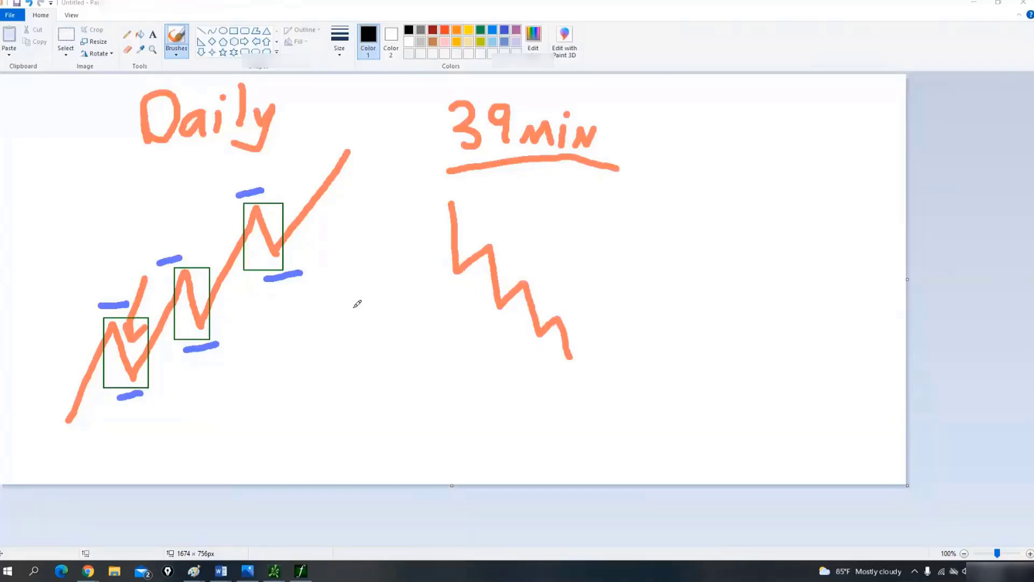
pyautogui.moveTo(170, 439)
pyautogui.mouseDown()
pyautogui.moveTo(143, 392)
pyautogui.moveTo(132, 419)
pyautogui.moveTo(168, 393)
pyautogui.mouseUp()
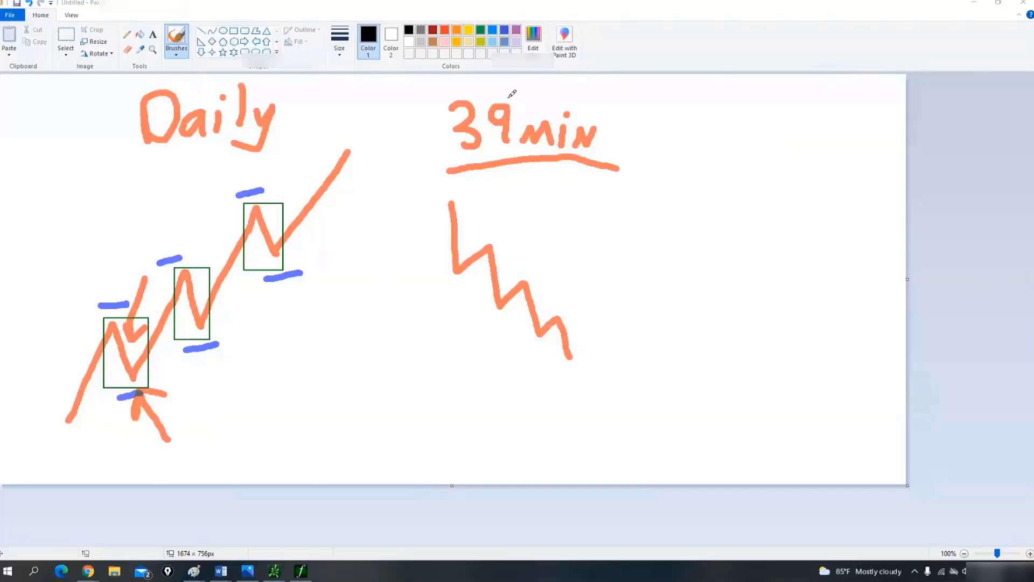
# Draw a curved orange arrow from 39min to Daily and an N shape capped by a flat line
pyautogui.moveTo(519, 87)
pyautogui.mouseDown()
pyautogui.moveTo(476, 50)
pyautogui.moveTo(289, 117)
pyautogui.moveTo(317, 87)
pyautogui.moveTo(311, 122)
pyautogui.mouseUp()
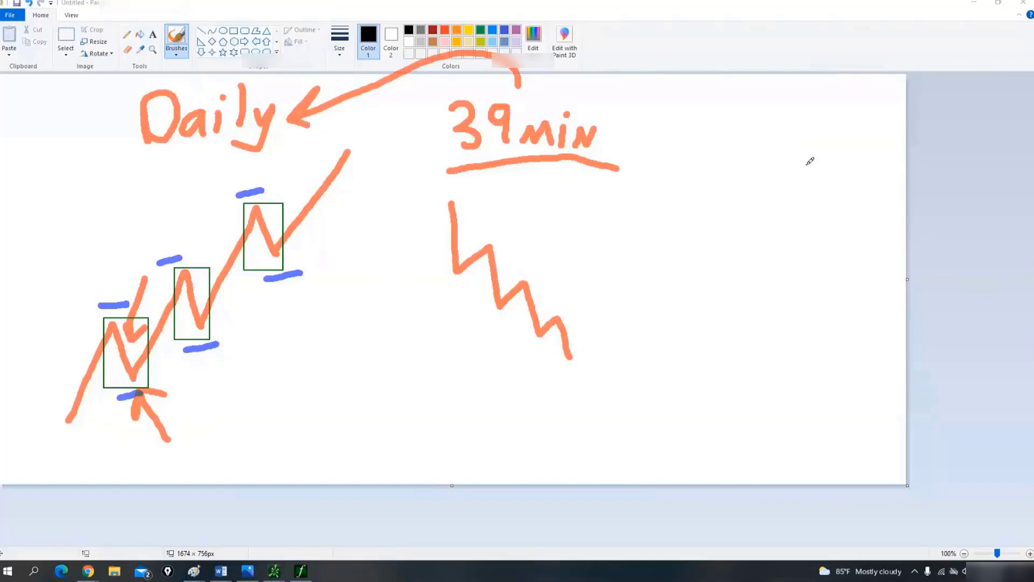
pyautogui.moveTo(777, 229)
pyautogui.mouseDown()
pyautogui.moveTo(848, 210)
pyautogui.moveTo(867, 139)
pyautogui.mouseUp()
pyautogui.moveTo(794, 138); pyautogui.dragTo(879, 137)
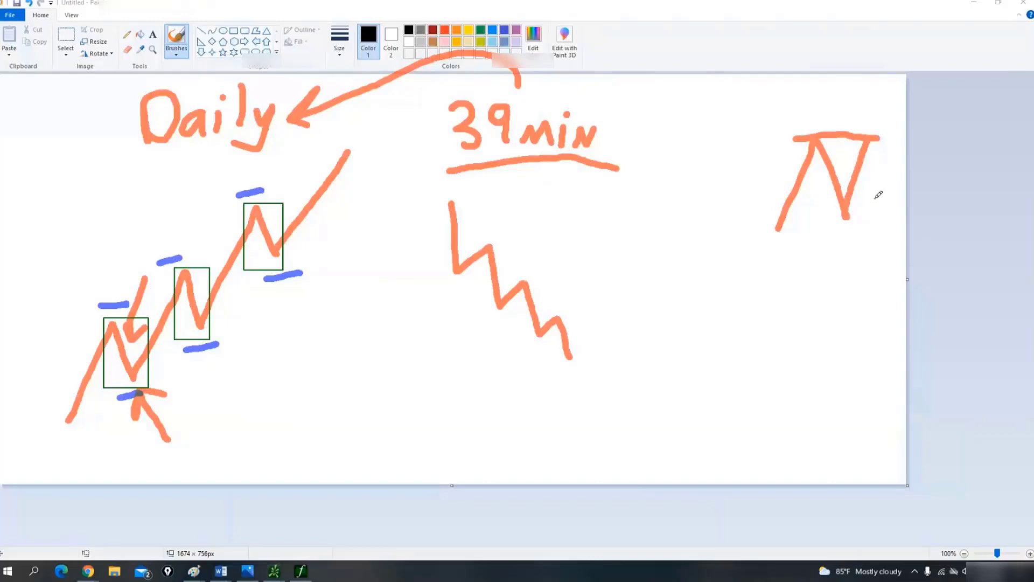
# Circle the N's right leg, add a rising zigzag, and circle its choppy top with a down arrow
pyautogui.moveTo(865, 120)
pyautogui.mouseDown()
pyautogui.moveTo(827, 191)
pyautogui.moveTo(860, 221)
pyautogui.moveTo(877, 115)
pyautogui.moveTo(868, 117)
pyautogui.mouseUp()
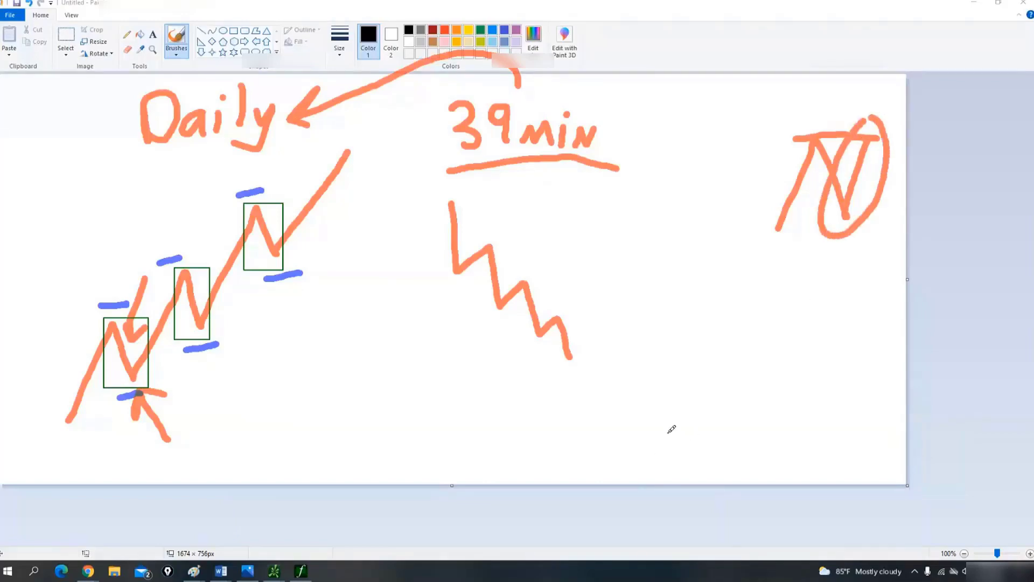
pyautogui.moveTo(654, 453); pyautogui.dragTo(700, 435)
pyautogui.moveTo(712, 399)
pyautogui.mouseDown()
pyautogui.moveTo(736, 388)
pyautogui.moveTo(767, 307)
pyautogui.moveTo(785, 334)
pyautogui.moveTo(801, 287)
pyautogui.moveTo(864, 304)
pyautogui.mouseUp()
pyautogui.moveTo(845, 271); pyautogui.dragTo(878, 338)
pyautogui.moveTo(898, 400); pyautogui.dragTo(923, 375)
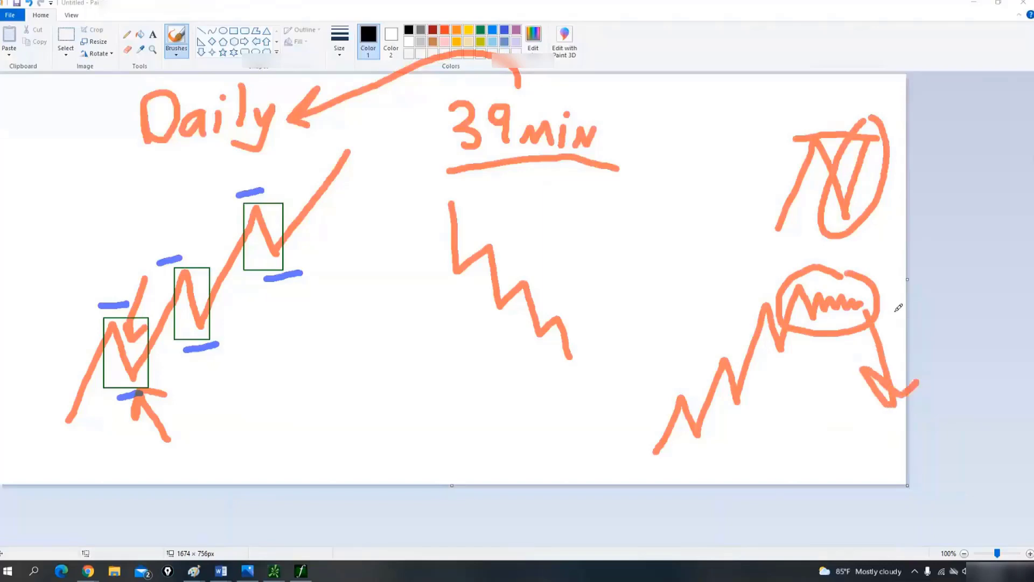
# Connect the lower and upper circles with a curved line and arrows pointing into each
pyautogui.moveTo(894, 297); pyautogui.dragTo(984, 149)
pyautogui.moveTo(990, 103)
pyautogui.mouseDown()
pyautogui.moveTo(935, 59)
pyautogui.moveTo(875, 116)
pyautogui.moveTo(904, 119)
pyautogui.mouseUp()
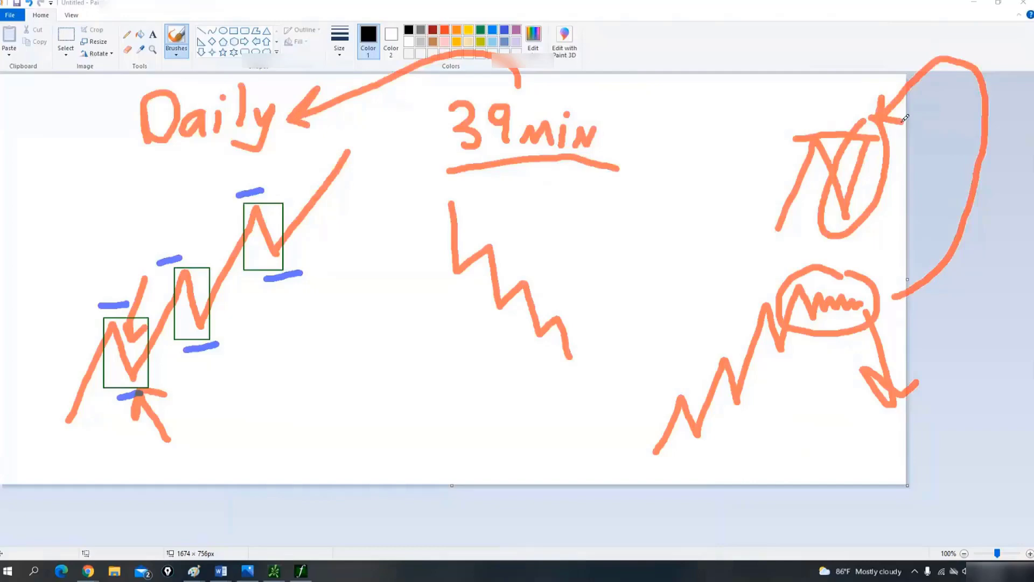
pyautogui.moveTo(812, 84); pyautogui.dragTo(843, 122)
pyautogui.moveTo(837, 96)
pyautogui.mouseDown()
pyautogui.moveTo(845, 121)
pyautogui.moveTo(822, 125)
pyautogui.moveTo(883, 153)
pyautogui.moveTo(881, 133)
pyautogui.mouseUp()
pyautogui.moveTo(925, 235)
pyautogui.mouseDown()
pyautogui.moveTo(869, 279)
pyautogui.moveTo(894, 288)
pyautogui.mouseUp()
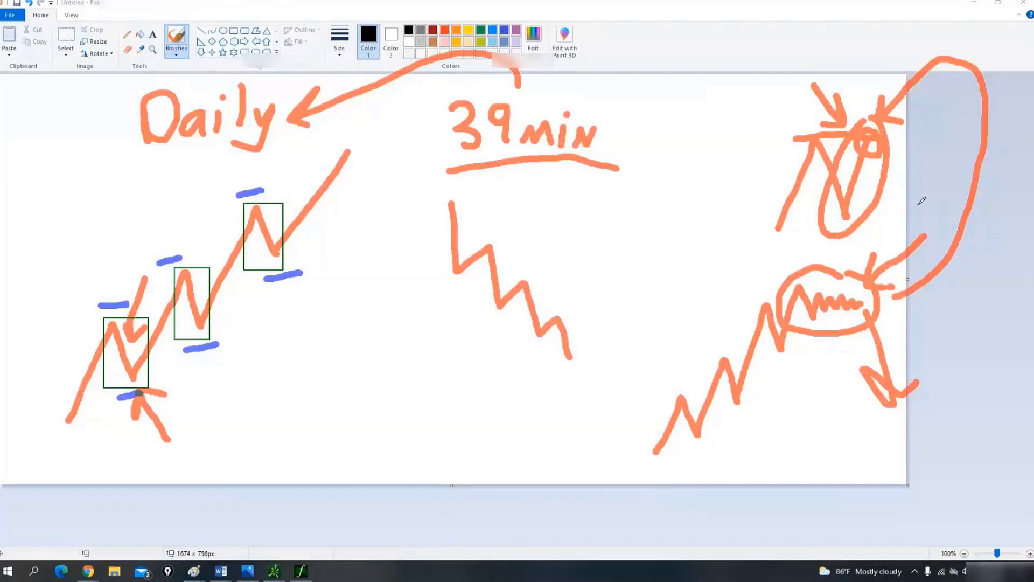
# Add a short stroke beside the upper figure and lengthen the arrow below the first green box
pyautogui.moveTo(919, 203)
pyautogui.mouseDown()
pyautogui.moveTo(873, 189)
pyautogui.moveTo(861, 204)
pyautogui.moveTo(876, 156)
pyautogui.mouseUp()
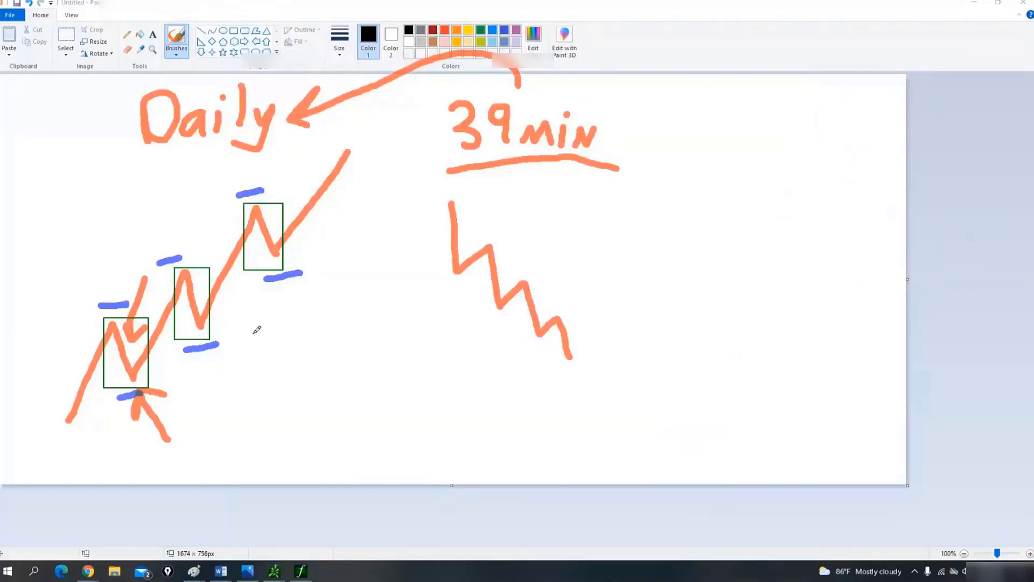
pyautogui.moveTo(193, 482)
pyautogui.mouseDown()
pyautogui.moveTo(171, 449)
pyautogui.moveTo(191, 440)
pyautogui.mouseUp()
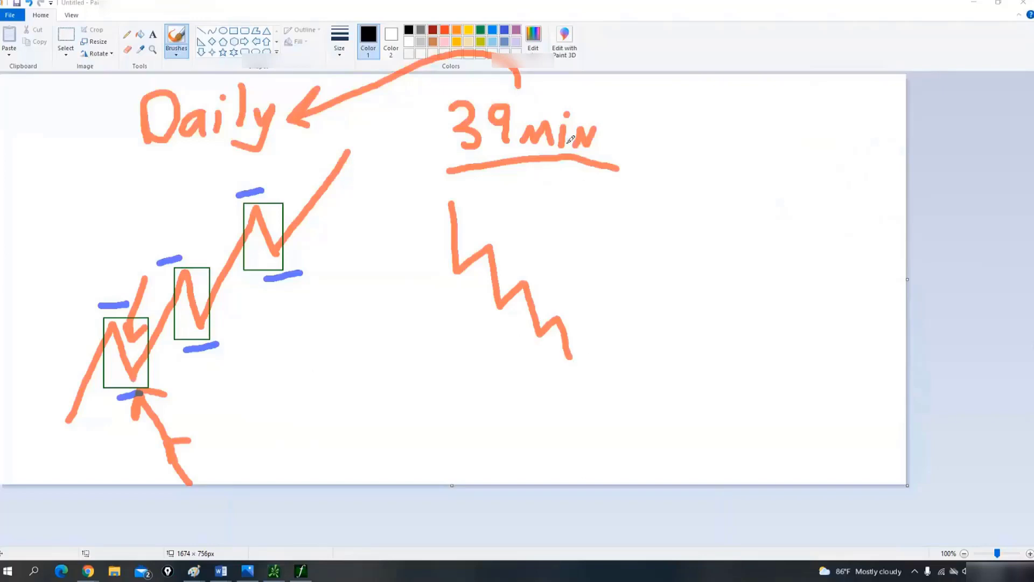
# Extend the 39min zigzag downward, sketch cup strokes beneath, and ring its bottom with an orange oval
pyautogui.moveTo(573, 358)
pyautogui.mouseDown()
pyautogui.moveTo(593, 349)
pyautogui.moveTo(602, 376)
pyautogui.moveTo(633, 365)
pyautogui.moveTo(642, 399)
pyautogui.mouseUp()
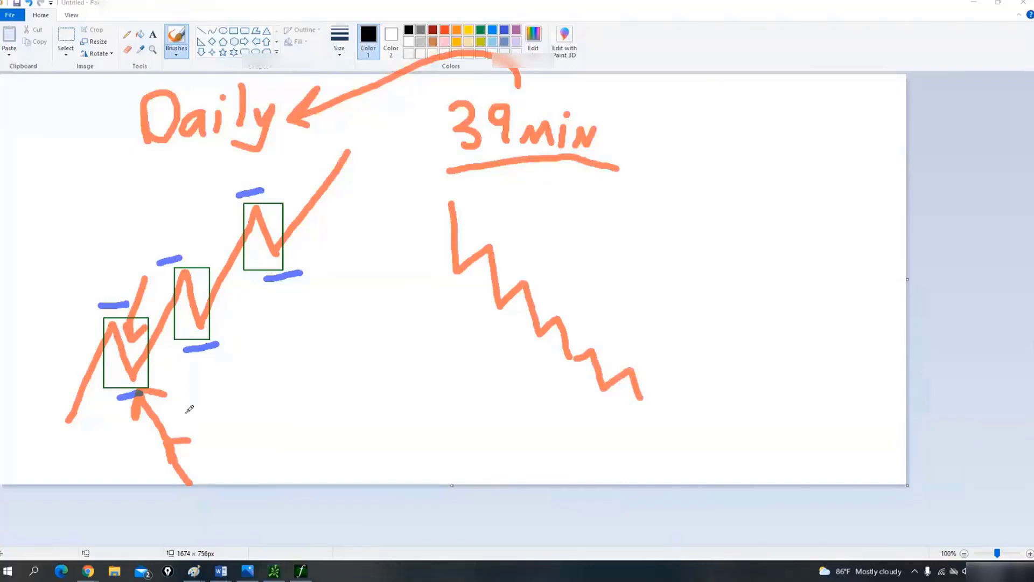
pyautogui.moveTo(818, 257)
pyautogui.mouseDown()
pyautogui.moveTo(856, 192)
pyautogui.moveTo(879, 244)
pyautogui.mouseUp()
pyautogui.moveTo(643, 399)
pyautogui.mouseDown()
pyautogui.moveTo(657, 429)
pyautogui.moveTo(688, 399)
pyautogui.moveTo(706, 404)
pyautogui.moveTo(716, 430)
pyautogui.moveTo(738, 400)
pyautogui.mouseUp()
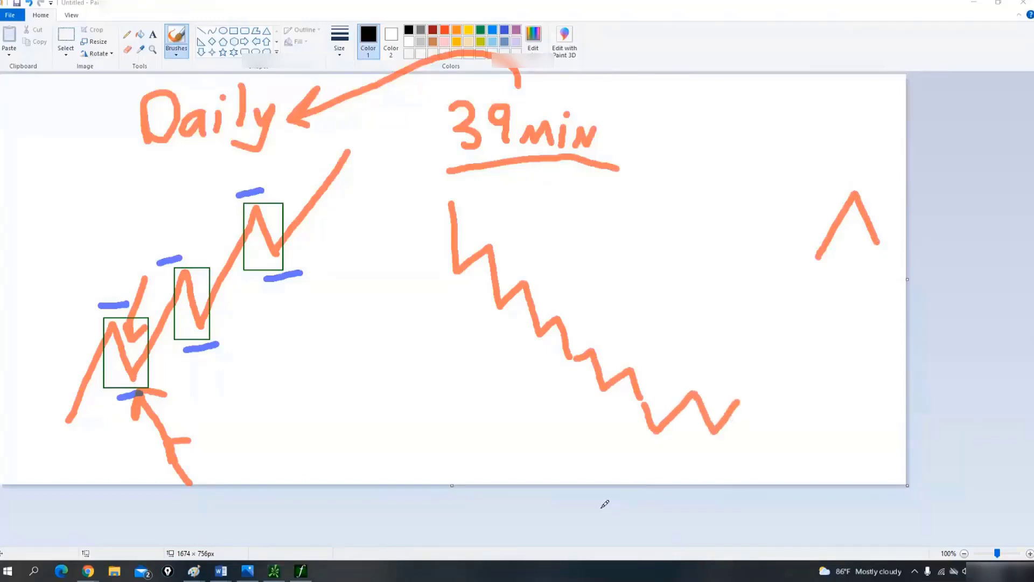
pyautogui.moveTo(600, 506); pyautogui.dragTo(720, 473)
pyautogui.moveTo(622, 533); pyautogui.dragTo(740, 487)
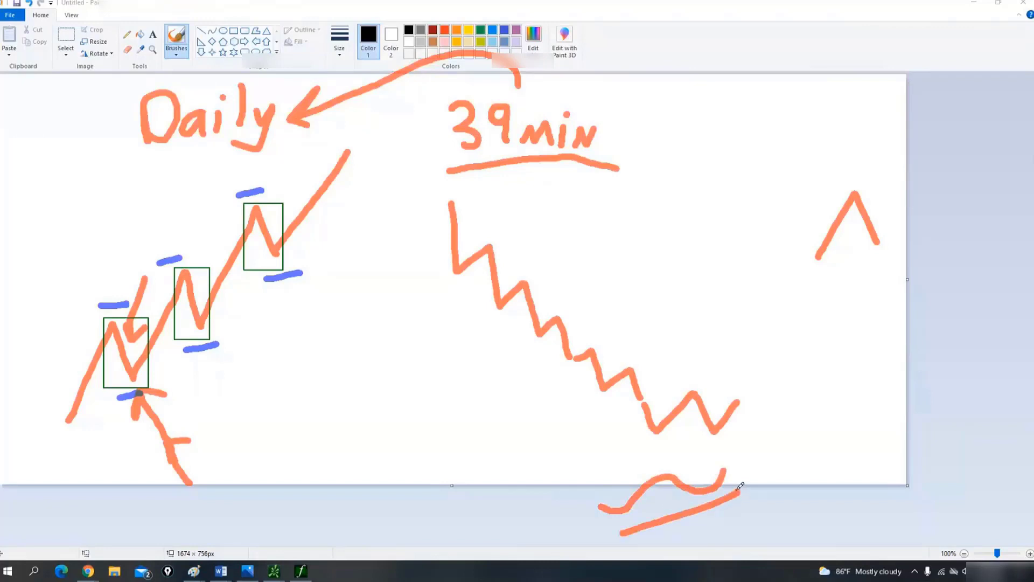
pyautogui.moveTo(756, 398); pyautogui.dragTo(800, 390)
pyautogui.moveTo(602, 379)
pyautogui.mouseDown()
pyautogui.moveTo(751, 341)
pyautogui.moveTo(865, 450)
pyautogui.moveTo(790, 351)
pyautogui.mouseUp()
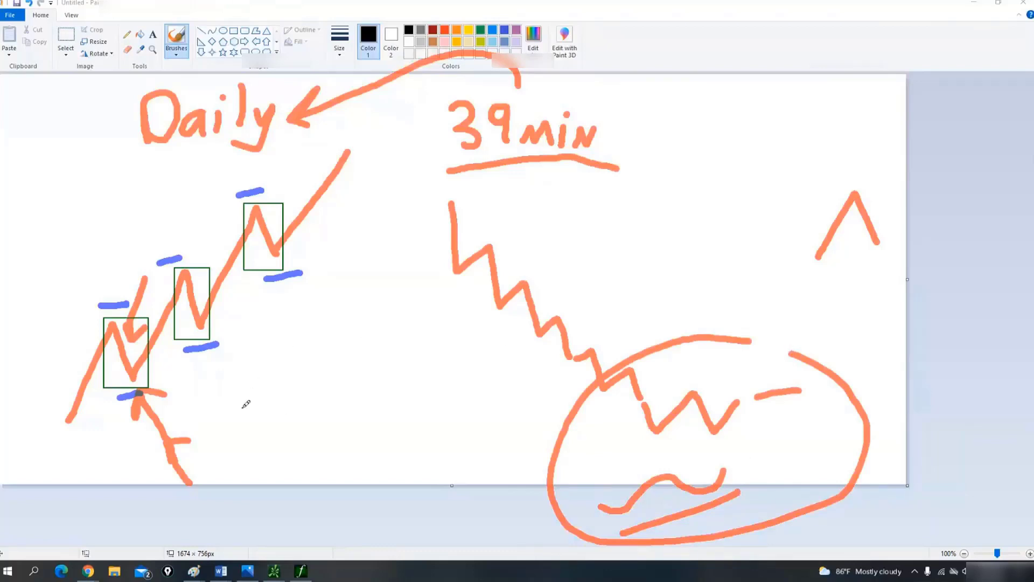
# Draw an arrow at the first boxed Daily candle, then a new descending orange zigzag
pyautogui.moveTo(284, 413)
pyautogui.mouseDown()
pyautogui.moveTo(147, 385)
pyautogui.moveTo(170, 379)
pyautogui.moveTo(160, 380)
pyautogui.mouseUp()
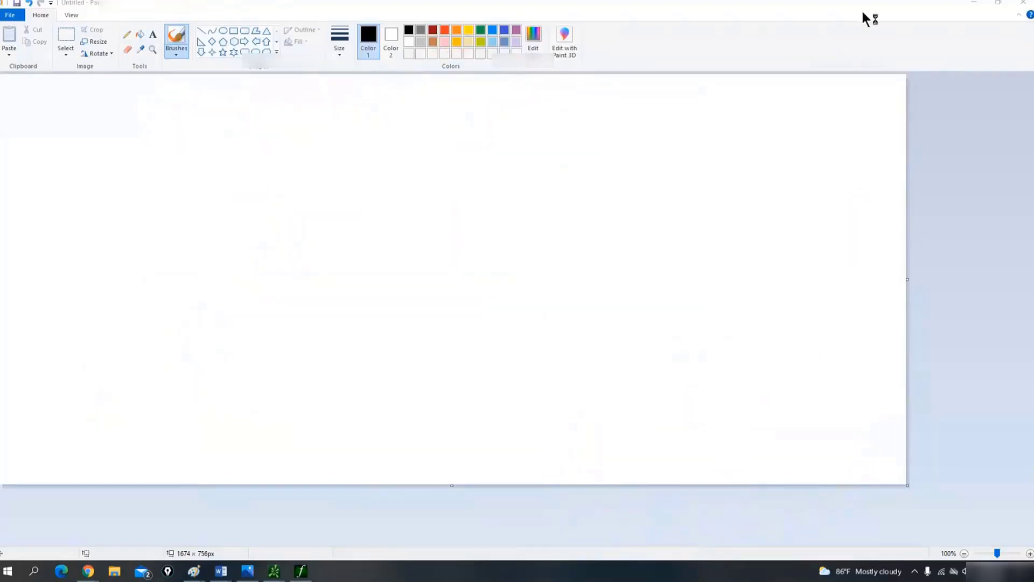
pyautogui.moveTo(225, 157)
pyautogui.mouseDown()
pyautogui.moveTo(240, 287)
pyautogui.moveTo(307, 383)
pyautogui.moveTo(369, 442)
pyautogui.moveTo(367, 473)
pyautogui.moveTo(417, 430)
pyautogui.mouseUp()
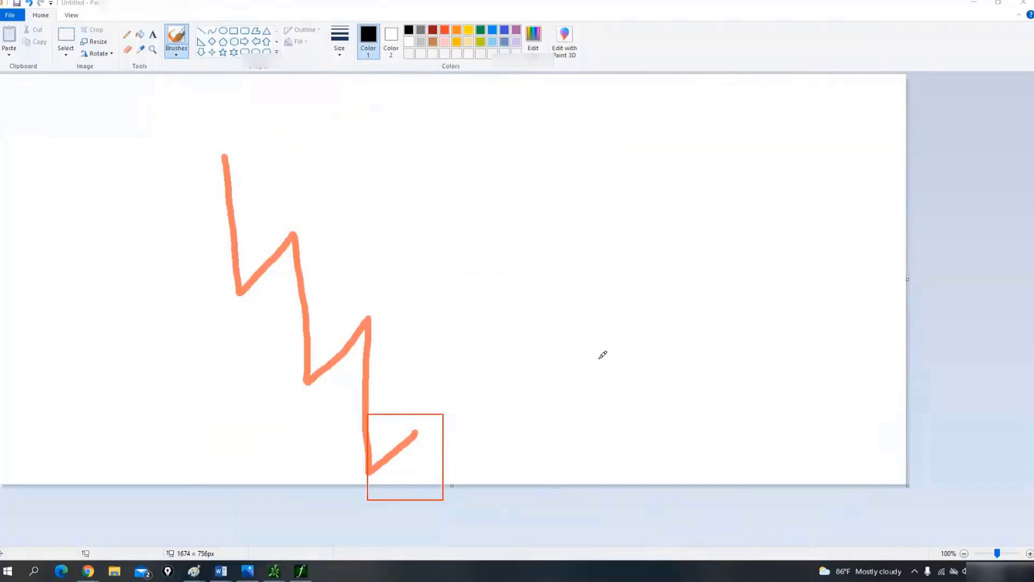
# Brush an orange V-shaped zigzag on the right, then trace it with blue and pink average lines
pyautogui.moveTo(518, 234)
pyautogui.mouseDown()
pyautogui.moveTo(542, 330)
pyautogui.moveTo(589, 383)
pyautogui.moveTo(630, 418)
pyautogui.moveTo(660, 397)
pyautogui.moveTo(688, 426)
pyautogui.moveTo(854, 270)
pyautogui.mouseUp()
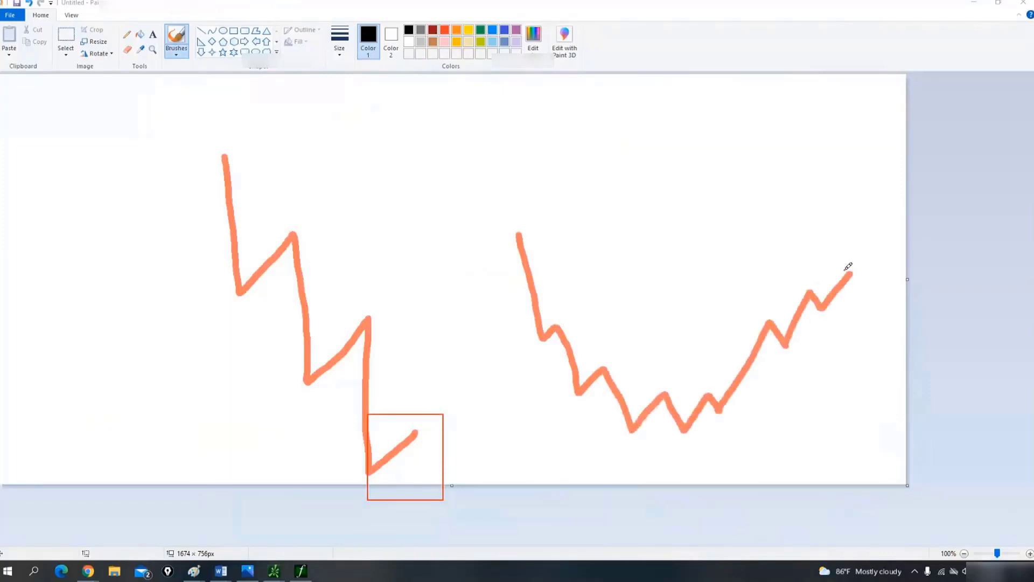
pyautogui.moveTo(511, 201); pyautogui.dragTo(519, 233)
pyautogui.moveTo(851, 273)
pyautogui.mouseDown()
pyautogui.moveTo(907, 301)
pyautogui.moveTo(928, 298)
pyautogui.mouseUp()
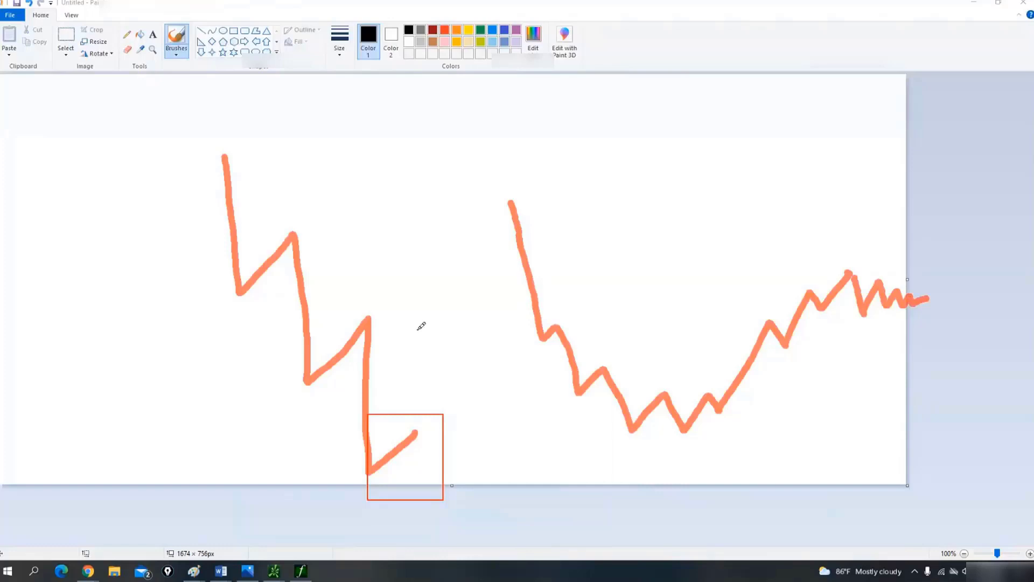
pyautogui.moveTo(567, 243)
pyautogui.mouseDown()
pyautogui.moveTo(599, 297)
pyautogui.moveTo(683, 385)
pyautogui.mouseUp()
pyautogui.moveTo(591, 238)
pyautogui.mouseDown()
pyautogui.moveTo(734, 392)
pyautogui.moveTo(804, 383)
pyautogui.moveTo(832, 364)
pyautogui.moveTo(937, 335)
pyautogui.mouseUp()
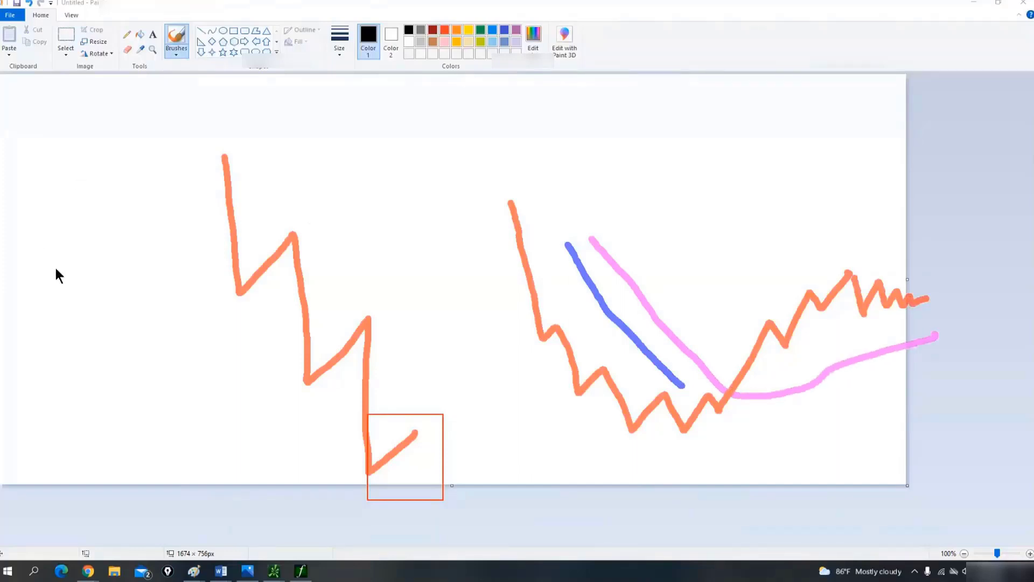
# Run the blue line up and ring the tight zigzag, then mark the left drop's top, middle and bottom levels
pyautogui.moveTo(687, 387)
pyautogui.mouseDown()
pyautogui.moveTo(768, 406)
pyautogui.moveTo(845, 347)
pyautogui.moveTo(953, 308)
pyautogui.mouseUp()
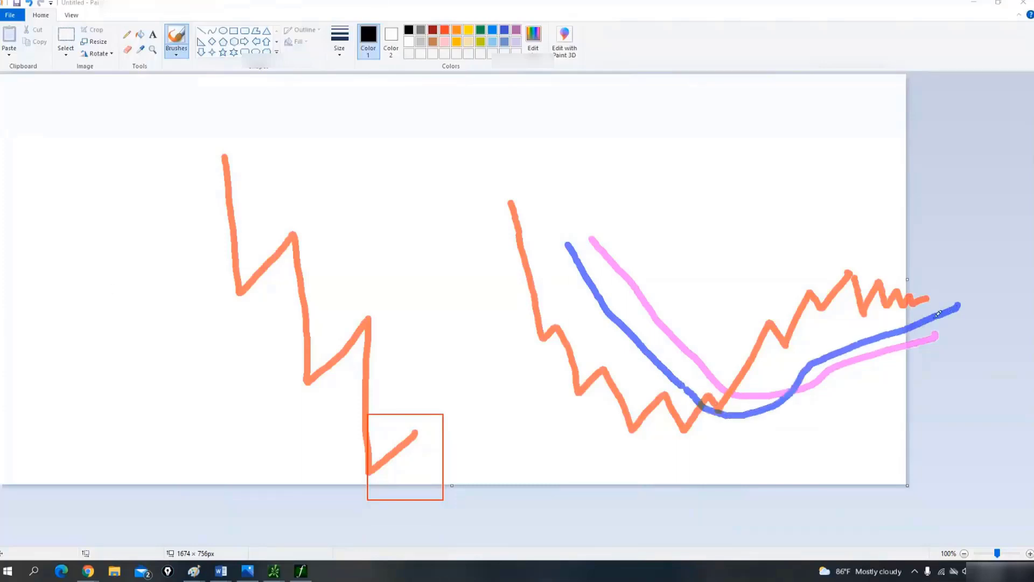
pyautogui.moveTo(909, 253)
pyautogui.mouseDown()
pyautogui.moveTo(840, 301)
pyautogui.moveTo(920, 323)
pyautogui.moveTo(939, 307)
pyautogui.moveTo(957, 391)
pyautogui.moveTo(1007, 374)
pyautogui.mouseUp()
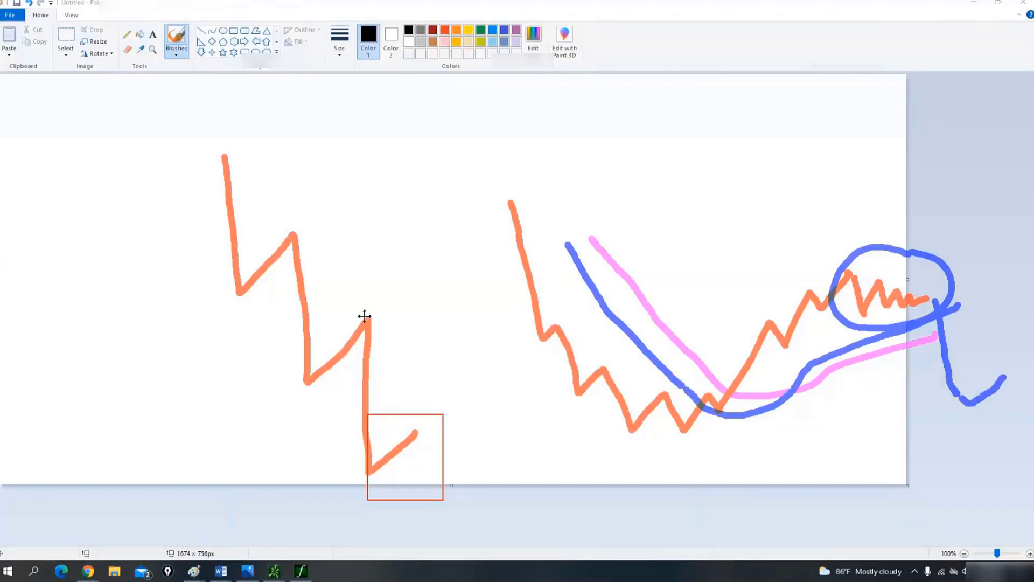
pyautogui.moveTo(352, 317); pyautogui.dragTo(379, 318)
pyautogui.moveTo(340, 478); pyautogui.dragTo(382, 475)
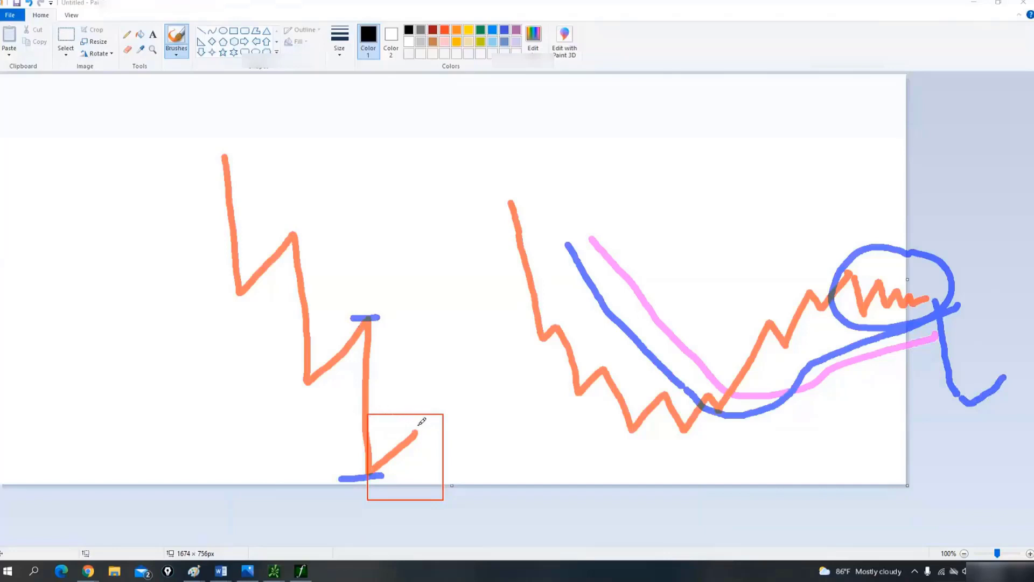
pyautogui.moveTo(340, 404); pyautogui.dragTo(468, 394)
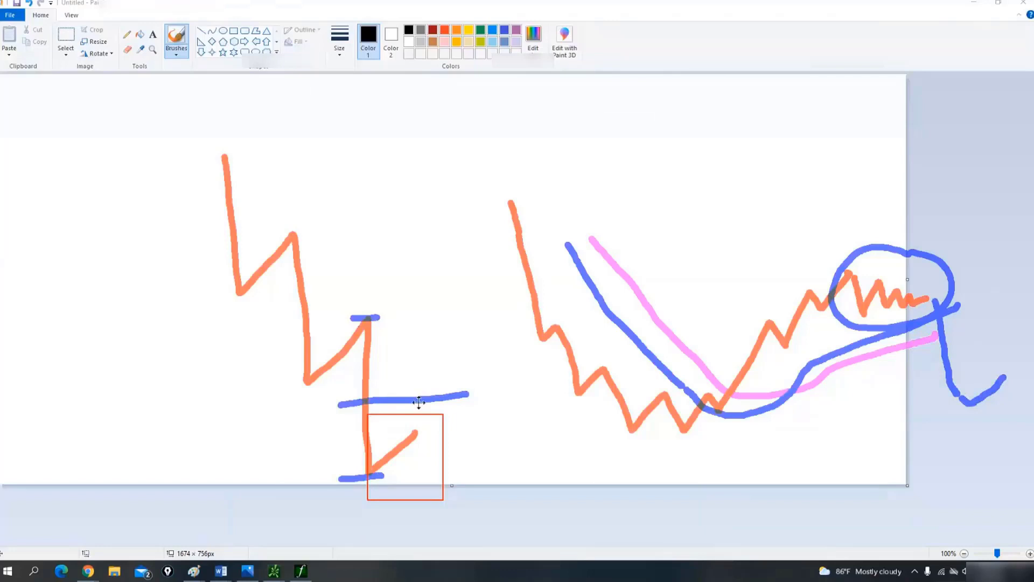
pyautogui.moveTo(416, 431); pyautogui.dragTo(450, 396)
pyautogui.moveTo(959, 185)
pyautogui.mouseDown()
pyautogui.moveTo(923, 251)
pyautogui.moveTo(956, 246)
pyautogui.mouseUp()
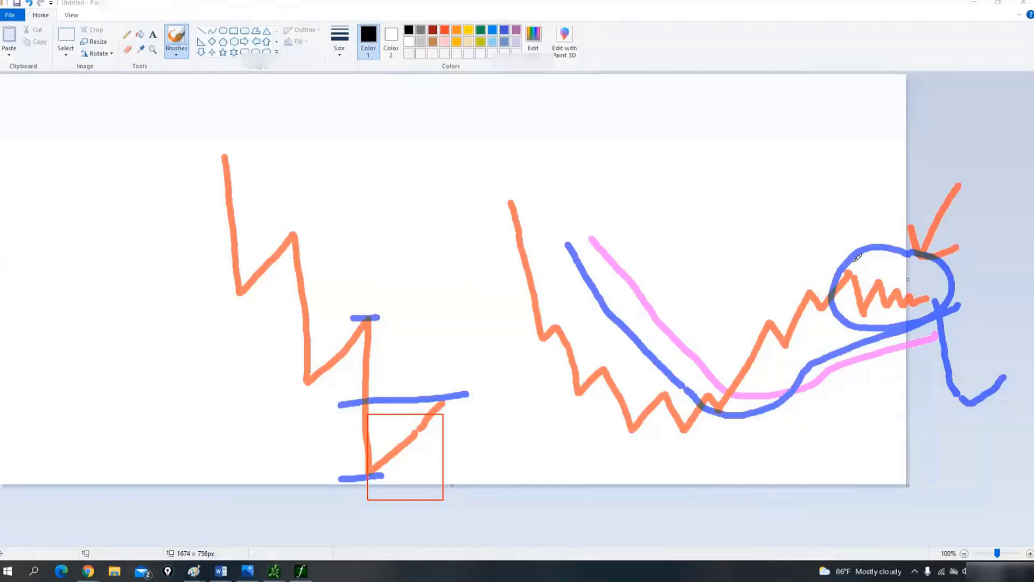
# Draw orange arrows at the circled consolidation from above and right, plus a U-curve below it
pyautogui.moveTo(898, 185)
pyautogui.mouseDown()
pyautogui.moveTo(886, 224)
pyautogui.moveTo(899, 226)
pyautogui.mouseUp()
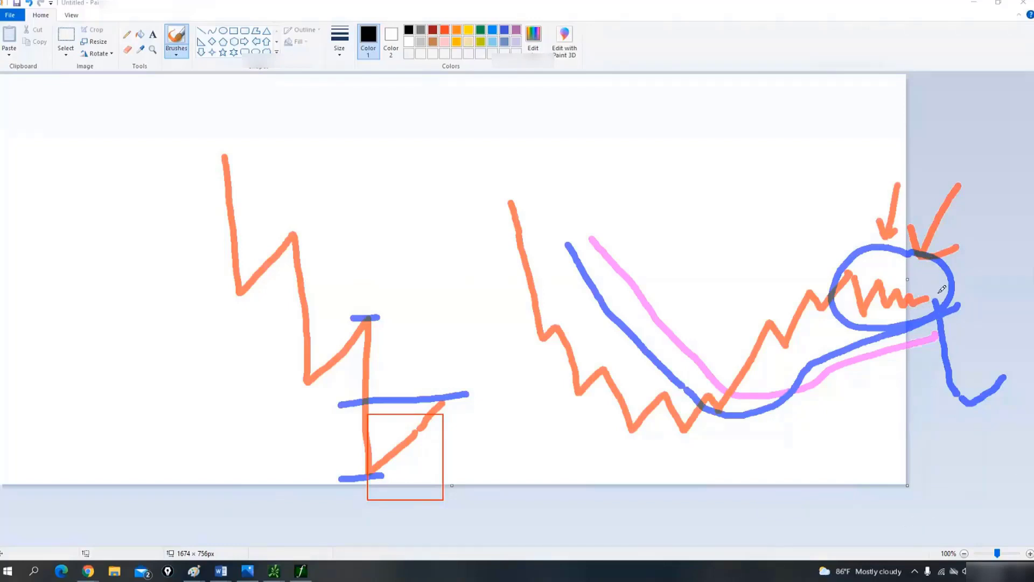
pyautogui.moveTo(1013, 244); pyautogui.dragTo(961, 293)
pyautogui.moveTo(971, 261)
pyautogui.mouseDown()
pyautogui.moveTo(958, 291)
pyautogui.moveTo(975, 299)
pyautogui.mouseUp()
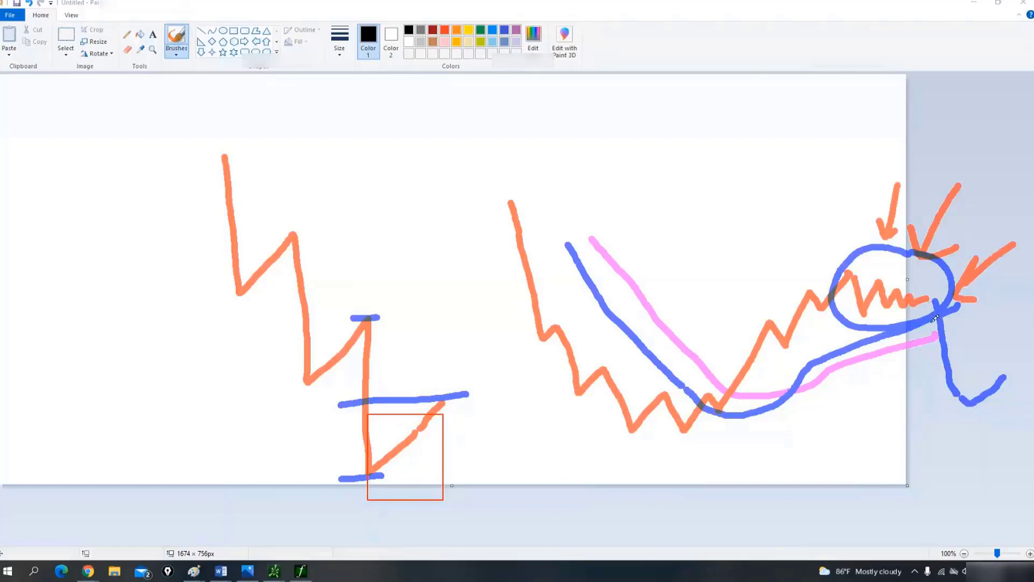
pyautogui.moveTo(919, 380)
pyautogui.mouseDown()
pyautogui.moveTo(976, 422)
pyautogui.moveTo(1011, 392)
pyautogui.mouseUp()
# Add two support lines with an up-arrow under the V bottom, a left down-arrow, and another consolidation arrow
pyautogui.moveTo(580, 486); pyautogui.dragTo(747, 478)
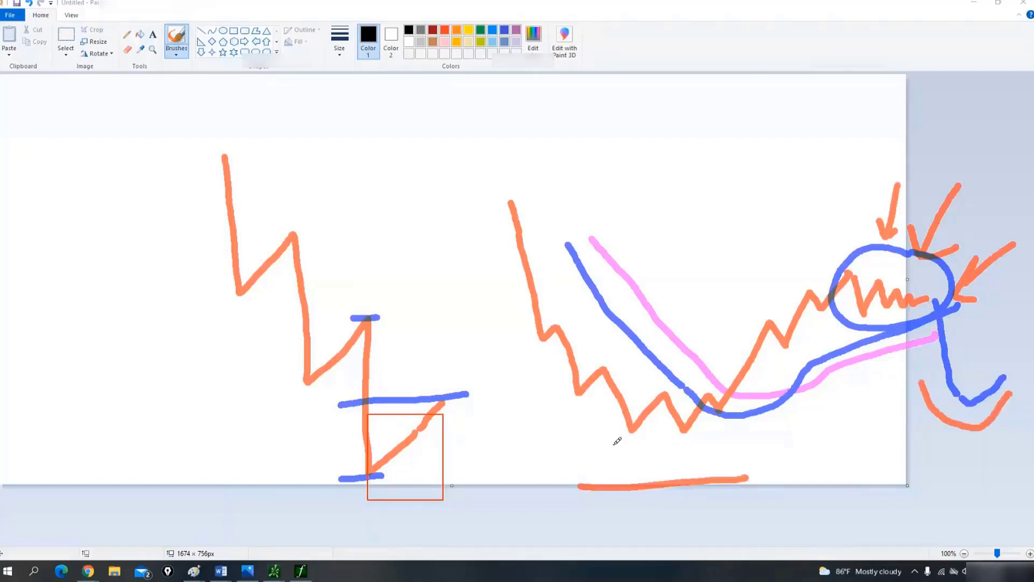
pyautogui.moveTo(614, 444); pyautogui.dragTo(728, 432)
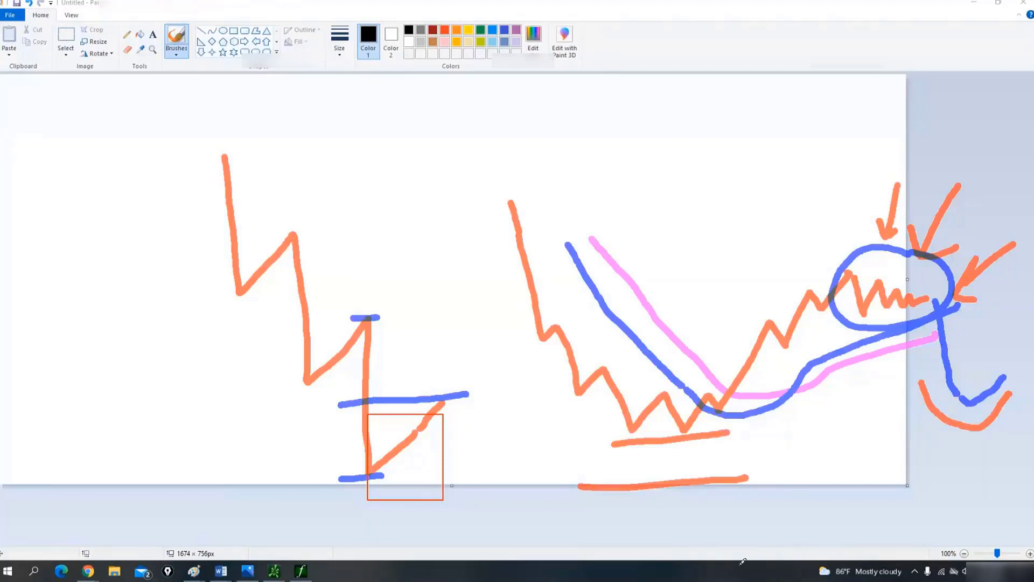
pyautogui.moveTo(733, 574)
pyautogui.mouseDown()
pyautogui.moveTo(716, 509)
pyautogui.moveTo(755, 516)
pyautogui.mouseUp()
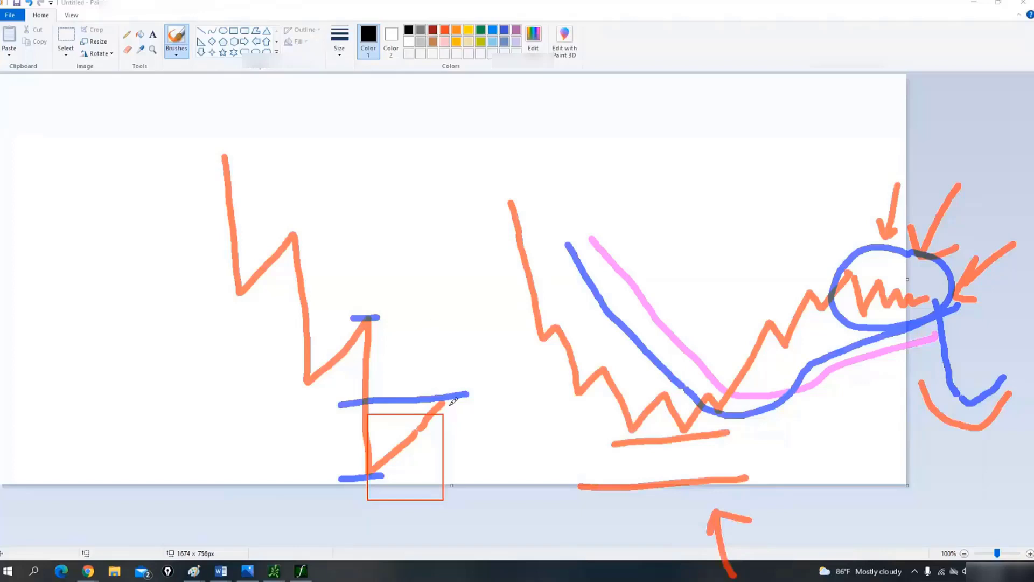
pyautogui.moveTo(454, 401)
pyautogui.mouseDown()
pyautogui.moveTo(462, 429)
pyautogui.moveTo(453, 503)
pyautogui.moveTo(485, 527)
pyautogui.moveTo(517, 500)
pyautogui.mouseUp()
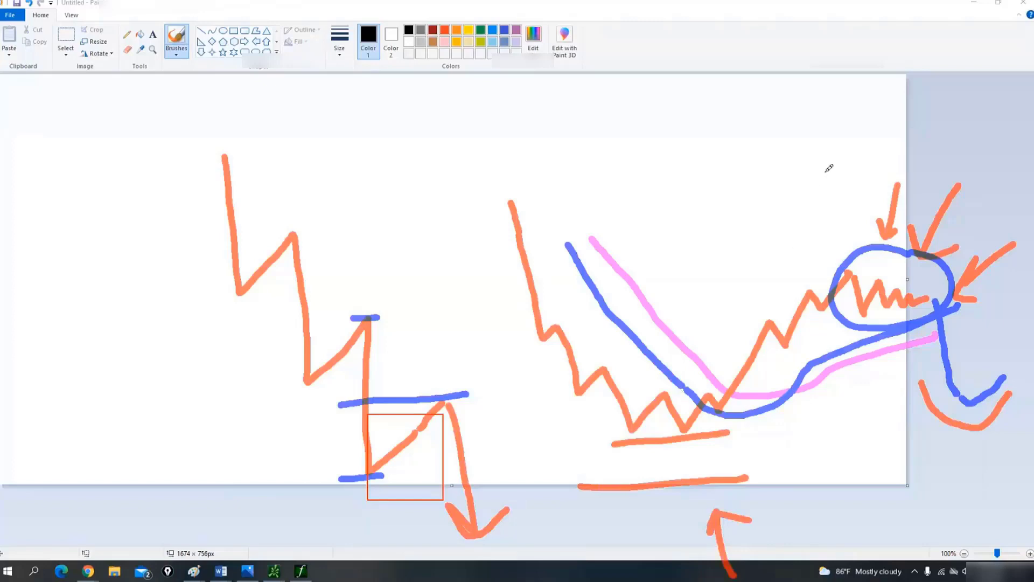
pyautogui.moveTo(824, 172)
pyautogui.mouseDown()
pyautogui.moveTo(836, 247)
pyautogui.moveTo(873, 235)
pyautogui.mouseUp()
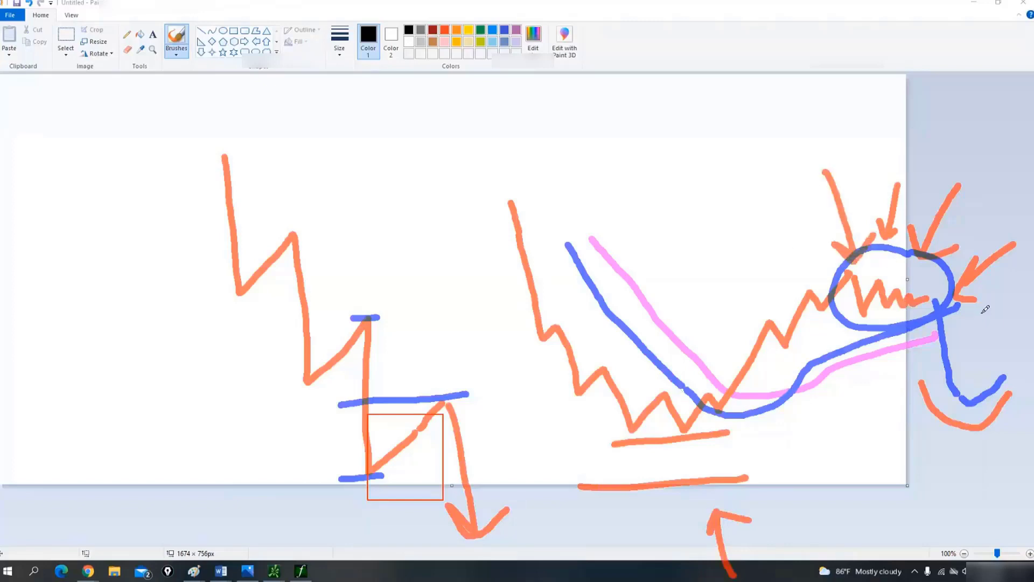
# Draw an orange down arrow just right of the blue-ringed consolidation
pyautogui.moveTo(981, 314); pyautogui.dragTo(992, 358)
pyautogui.moveTo(976, 343)
pyautogui.mouseDown()
pyautogui.moveTo(993, 359)
pyautogui.moveTo(1013, 335)
pyautogui.mouseUp()
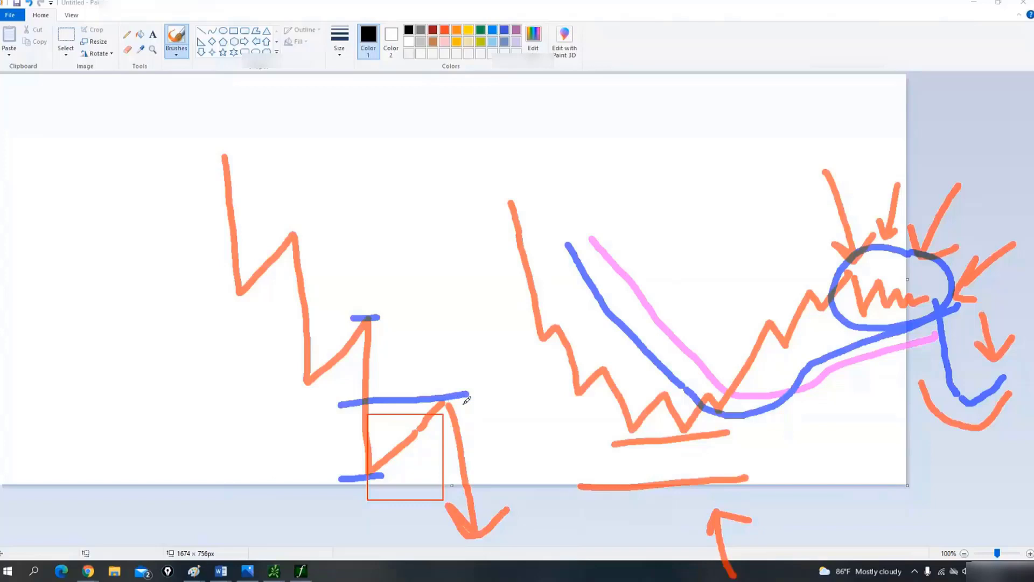
# Clear all sketches and draw a new rising leg, a curve down from the peak, and a loop
pyautogui.press('Escape')
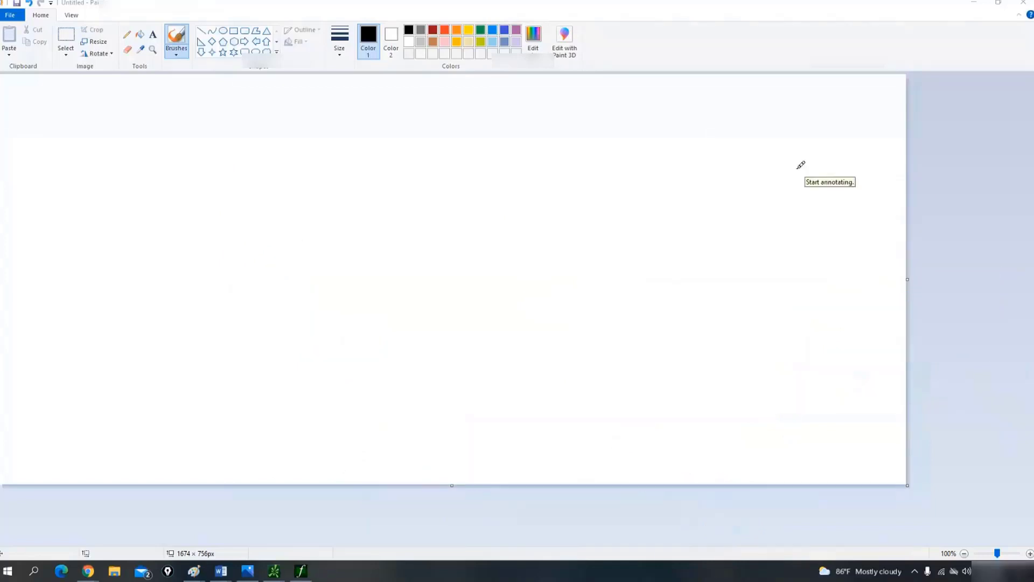
pyautogui.moveTo(272, 399)
pyautogui.mouseDown()
pyautogui.moveTo(404, 189)
pyautogui.moveTo(451, 331)
pyautogui.moveTo(471, 351)
pyautogui.mouseUp()
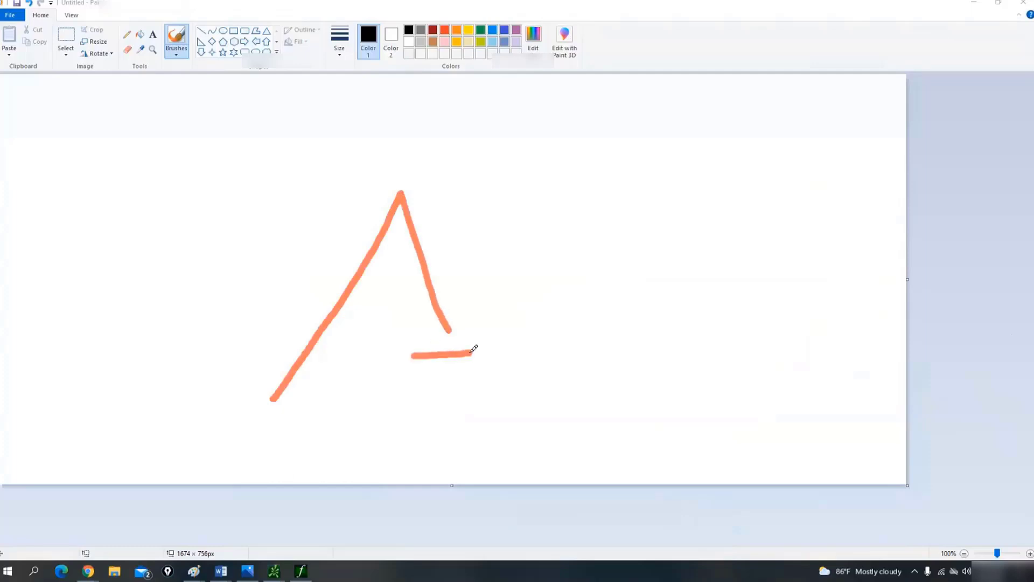
pyautogui.moveTo(425, 162)
pyautogui.mouseDown()
pyautogui.moveTo(408, 372)
pyautogui.moveTo(469, 219)
pyautogui.moveTo(436, 175)
pyautogui.mouseUp()
pyautogui.moveTo(574, 189)
pyautogui.mouseDown()
pyautogui.moveTo(701, 440)
pyautogui.moveTo(774, 419)
pyautogui.mouseUp()
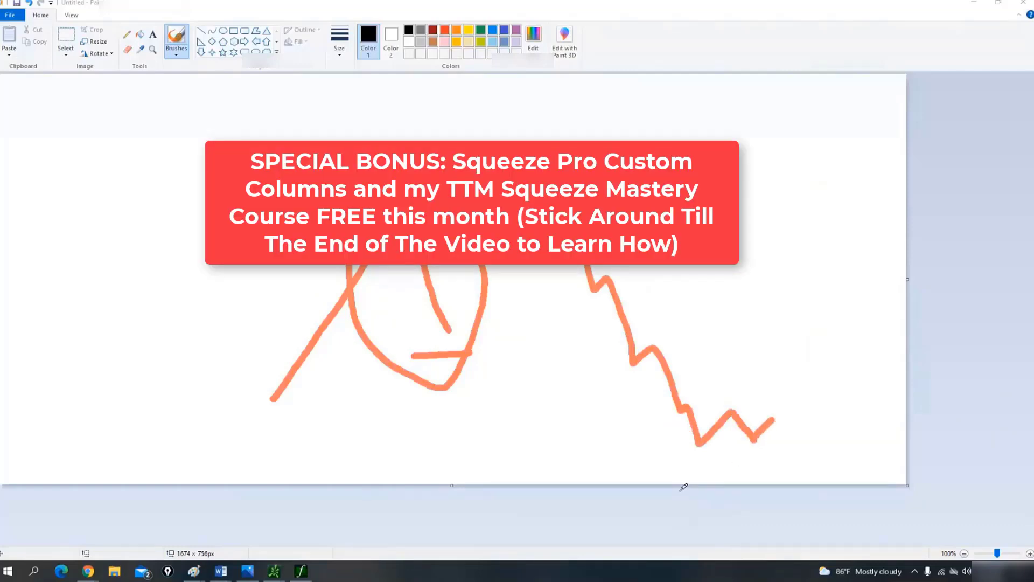
# Add a short rising stroke, an arrowed arc back to the circle, and a horizontal mark at the flag's base
pyautogui.moveTo(797, 415); pyautogui.dragTo(850, 391)
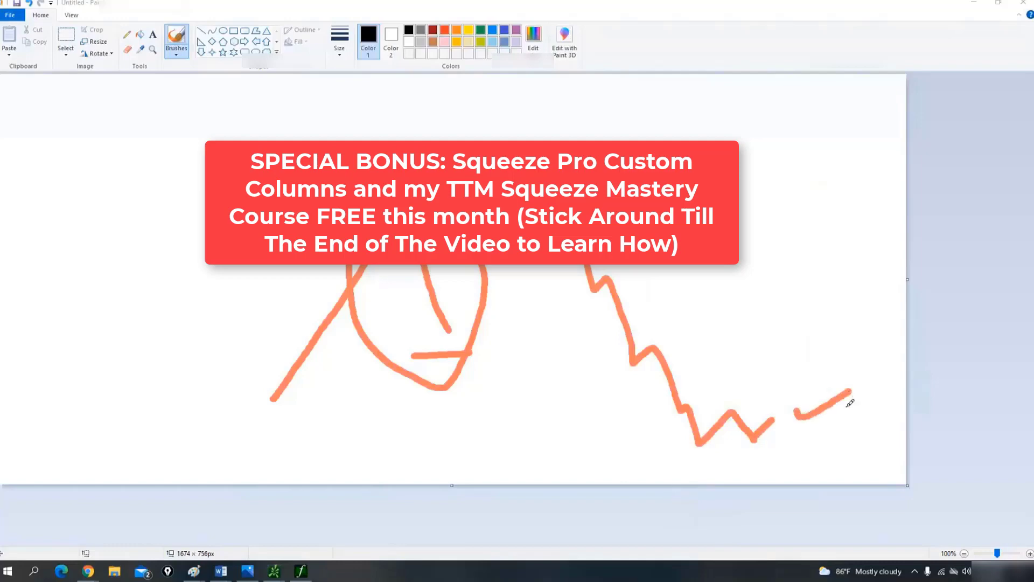
pyautogui.moveTo(719, 329)
pyautogui.mouseDown()
pyautogui.moveTo(635, 178)
pyautogui.moveTo(493, 259)
pyautogui.moveTo(500, 247)
pyautogui.moveTo(509, 279)
pyautogui.mouseUp()
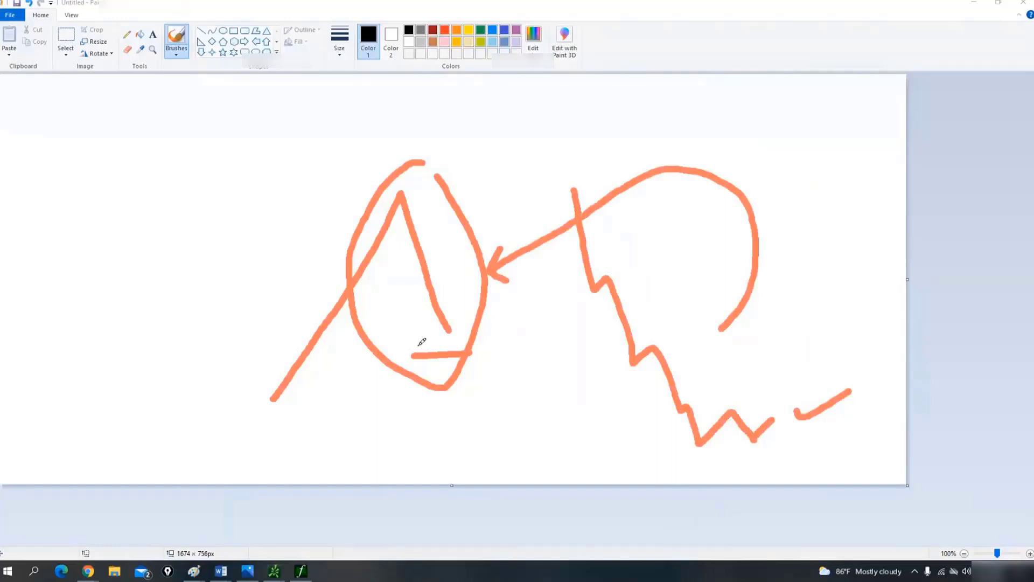
pyautogui.moveTo(416, 346); pyautogui.dragTo(500, 344)
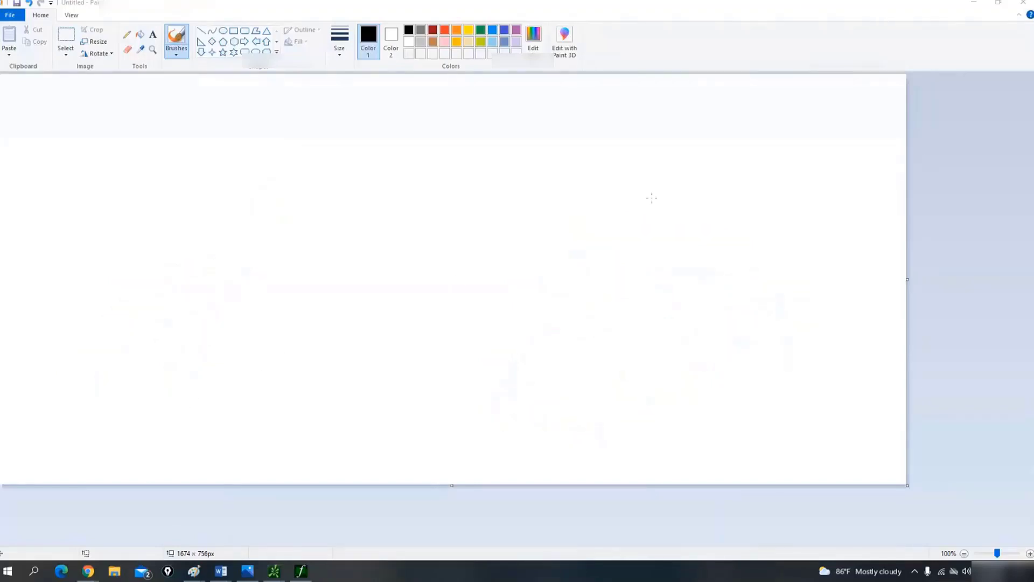
# Drag out green rectangle candle bodies stepping up to a peak and back down
pyautogui.moveTo(321, 429)
pyautogui.mouseDown()
pyautogui.moveTo(380, 318)
pyautogui.moveTo(438, 279)
pyautogui.moveTo(463, 363)
pyautogui.mouseUp()
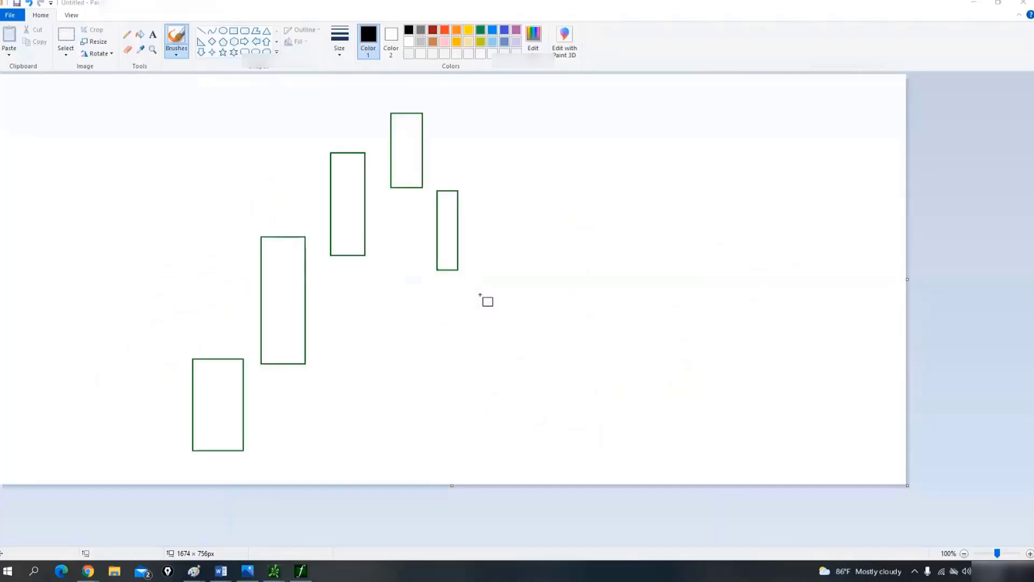
# Add green candles falling to a small low, then climbing back up with a pause candle
pyautogui.moveTo(474, 277)
pyautogui.mouseDown()
pyautogui.moveTo(495, 339)
pyautogui.moveTo(538, 403)
pyautogui.mouseUp()
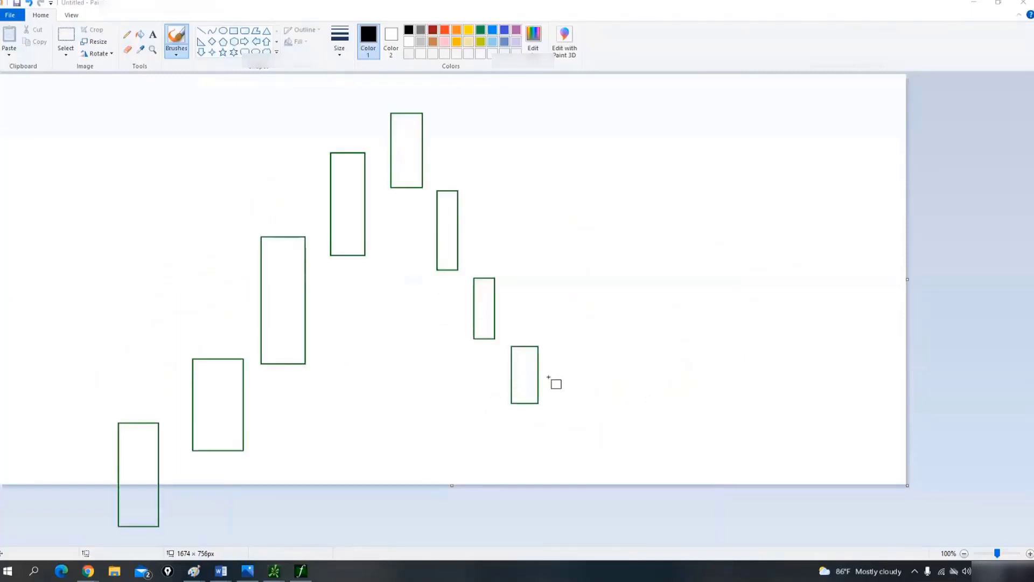
pyautogui.moveTo(551, 367); pyautogui.dragTo(569, 390)
pyautogui.moveTo(578, 300); pyautogui.dragTo(598, 361)
pyautogui.moveTo(607, 266); pyautogui.dragTo(623, 314)
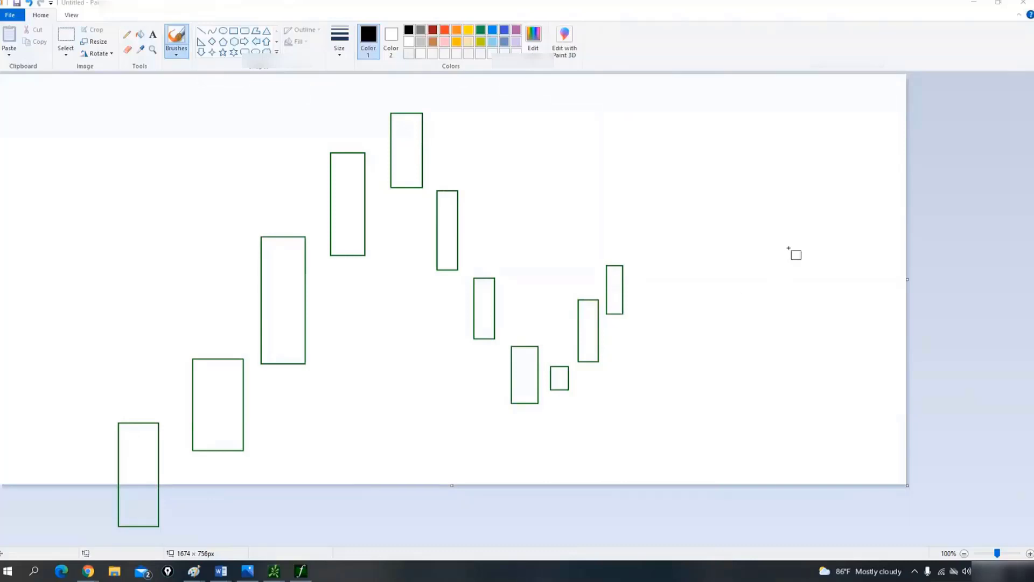
pyautogui.moveTo(636, 274); pyautogui.dragTo(648, 296)
pyautogui.moveTo(658, 230); pyautogui.dragTo(677, 280)
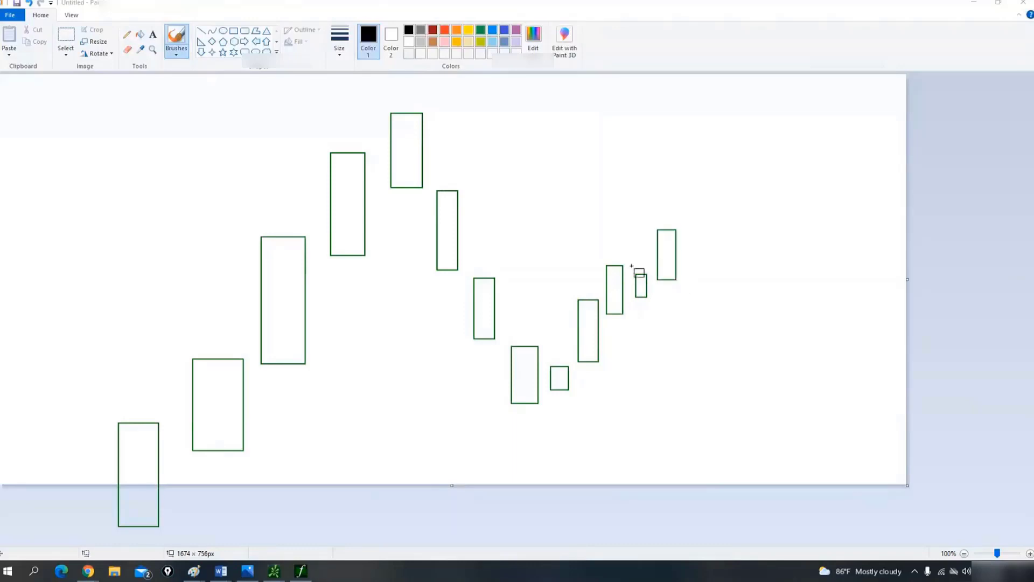
pyautogui.moveTo(689, 239); pyautogui.dragTo(720, 309)
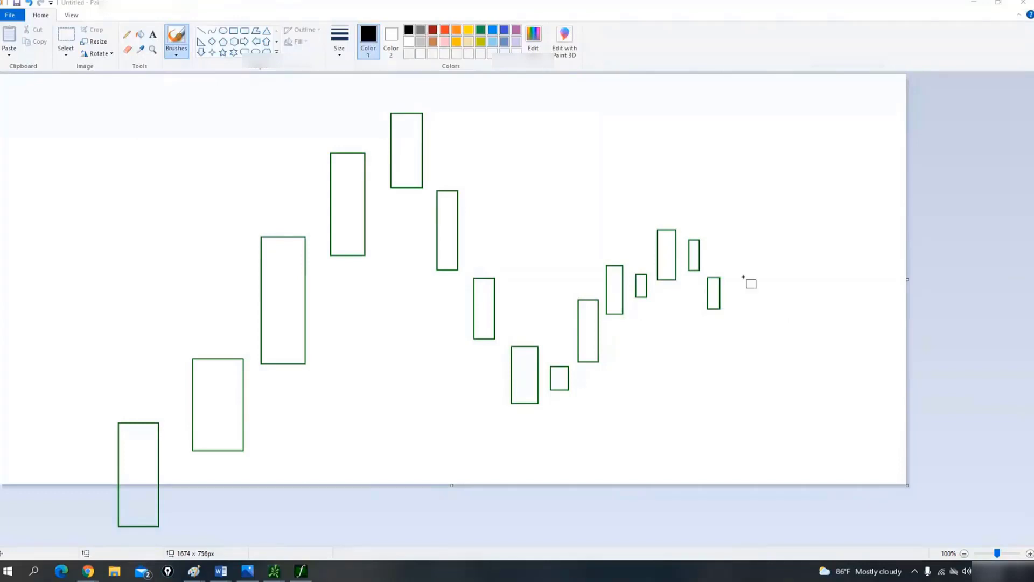
pyautogui.moveTo(734, 245); pyautogui.dragTo(749, 281)
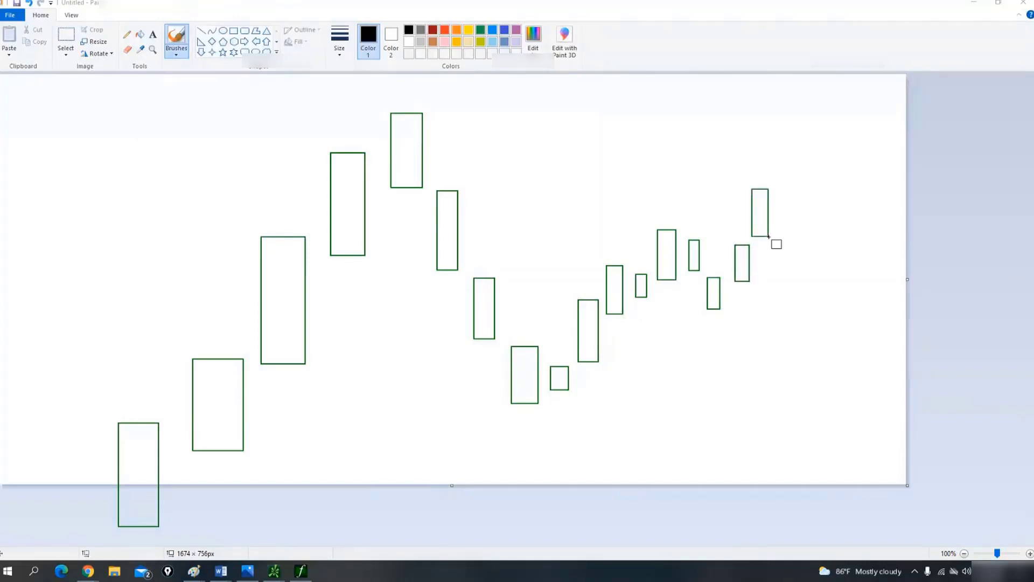
# Draw thin support and resistance bars, then candles approaching the top bar and breaking above it
pyautogui.moveTo(457, 400); pyautogui.dragTo(645, 404)
pyautogui.moveTo(351, 115); pyautogui.dragTo(844, 121)
pyautogui.moveTo(779, 155); pyautogui.dragTo(798, 196)
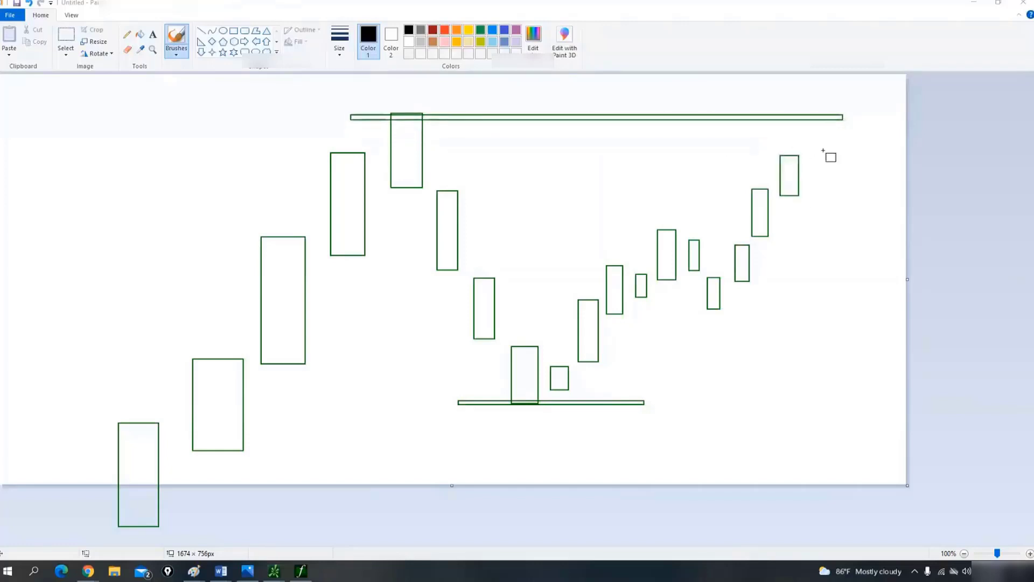
pyautogui.moveTo(802, 115); pyautogui.dragTo(879, 214)
pyautogui.moveTo(891, 121); pyautogui.dragTo(906, 172)
pyautogui.moveTo(906, 63); pyautogui.dragTo(946, 134)
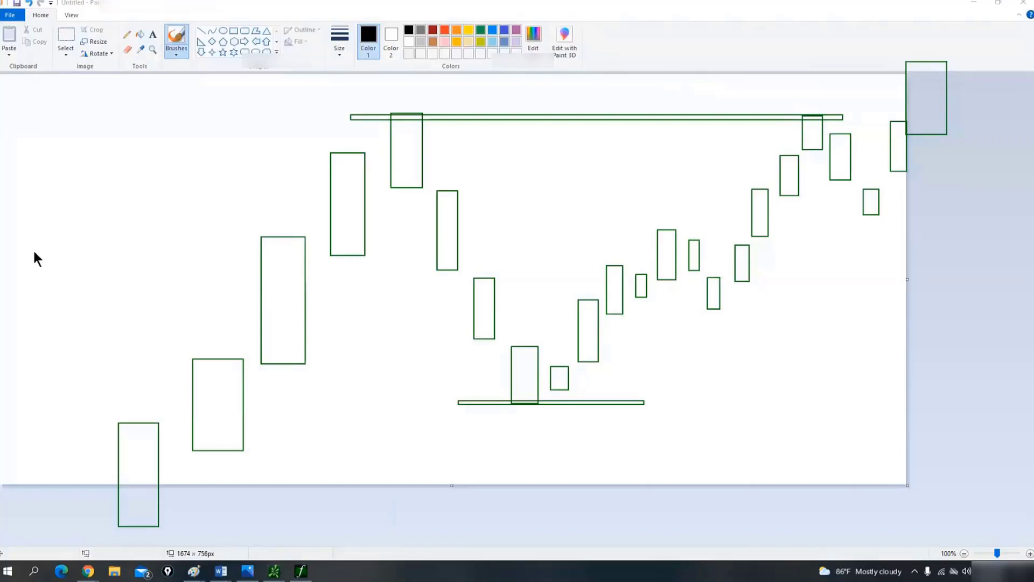
# Loop around the cup candles, then start an orange rising zigzag price line on a cleared canvas
pyautogui.moveTo(421, 79)
pyautogui.mouseDown()
pyautogui.moveTo(391, 319)
pyautogui.moveTo(715, 384)
pyautogui.moveTo(1005, 145)
pyautogui.moveTo(759, 39)
pyautogui.moveTo(506, 75)
pyautogui.mouseUp()
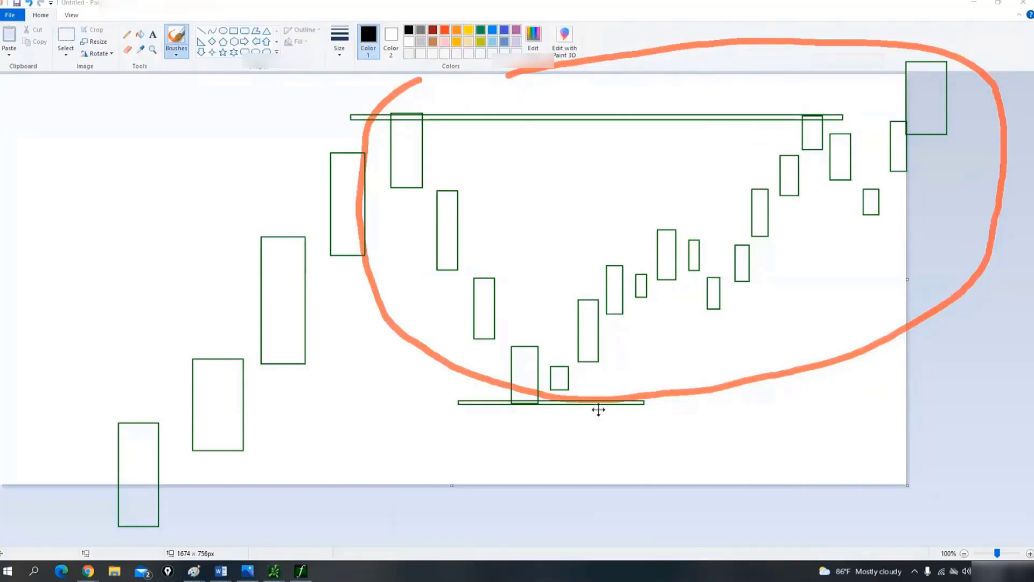
pyautogui.moveTo(275, 562)
pyautogui.mouseDown()
pyautogui.moveTo(361, 538)
pyautogui.moveTo(388, 455)
pyautogui.moveTo(405, 470)
pyautogui.moveTo(426, 425)
pyautogui.mouseUp()
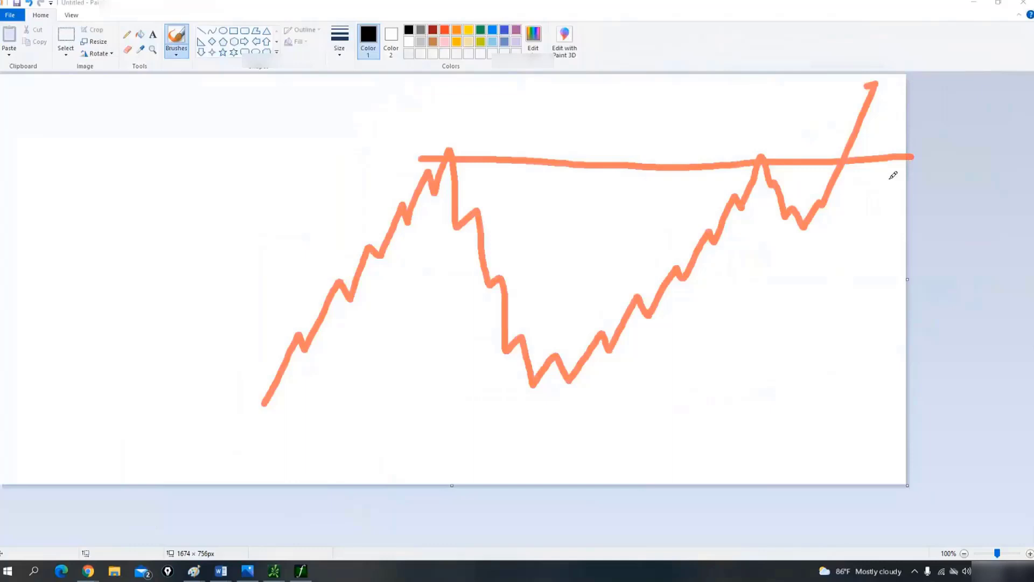
# Mark a level on the cup's right side, circle the left peak, and sketch a flat-topped N at left
pyautogui.moveTo(567, 345); pyautogui.dragTo(614, 344)
pyautogui.moveTo(513, 445)
pyautogui.mouseDown()
pyautogui.moveTo(547, 444)
pyautogui.moveTo(567, 416)
pyautogui.mouseUp()
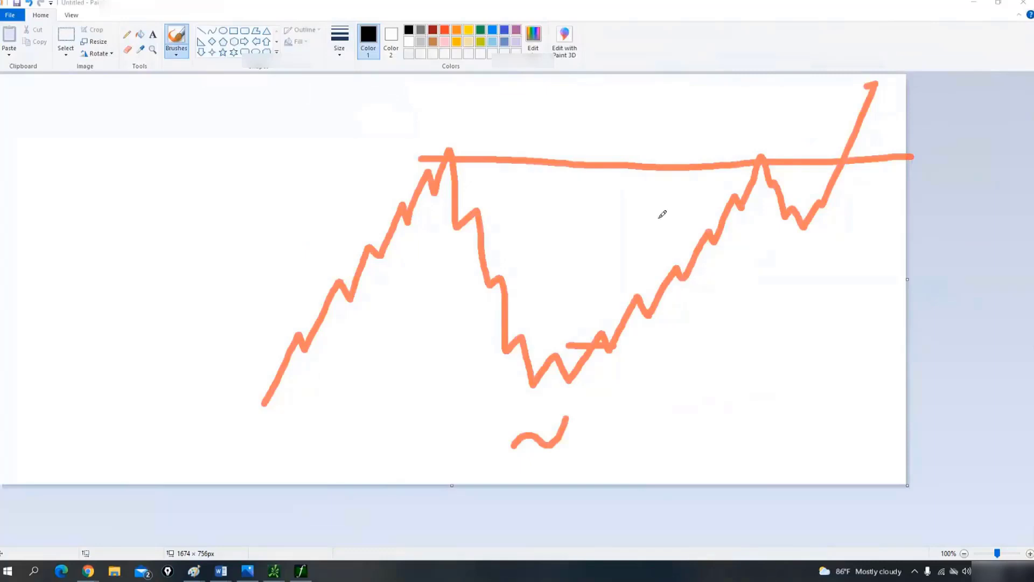
pyautogui.moveTo(457, 128); pyautogui.dragTo(464, 172)
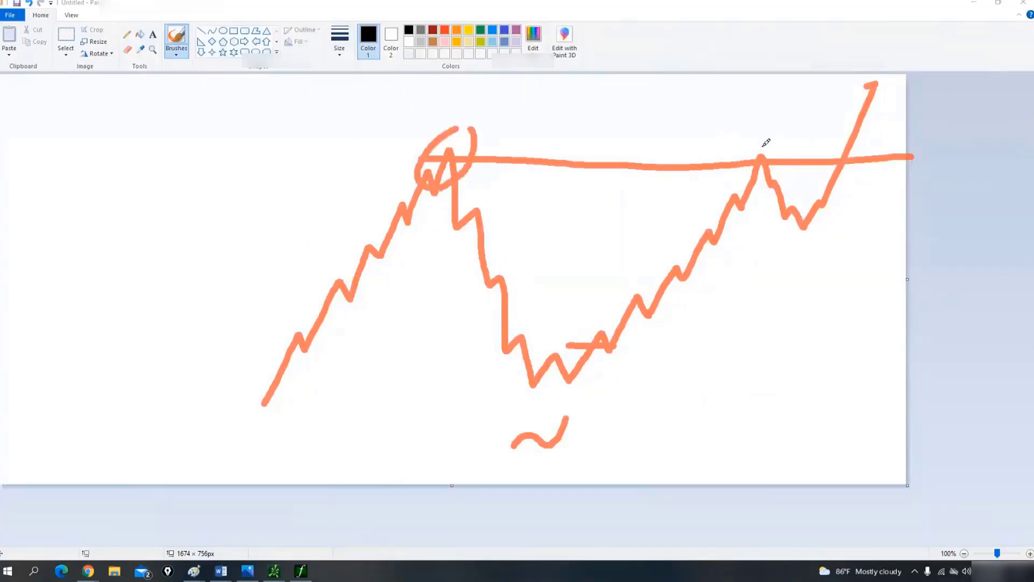
pyautogui.moveTo(128, 278)
pyautogui.mouseDown()
pyautogui.moveTo(214, 202)
pyautogui.moveTo(215, 188)
pyautogui.mouseUp()
pyautogui.moveTo(145, 191); pyautogui.dragTo(284, 178)
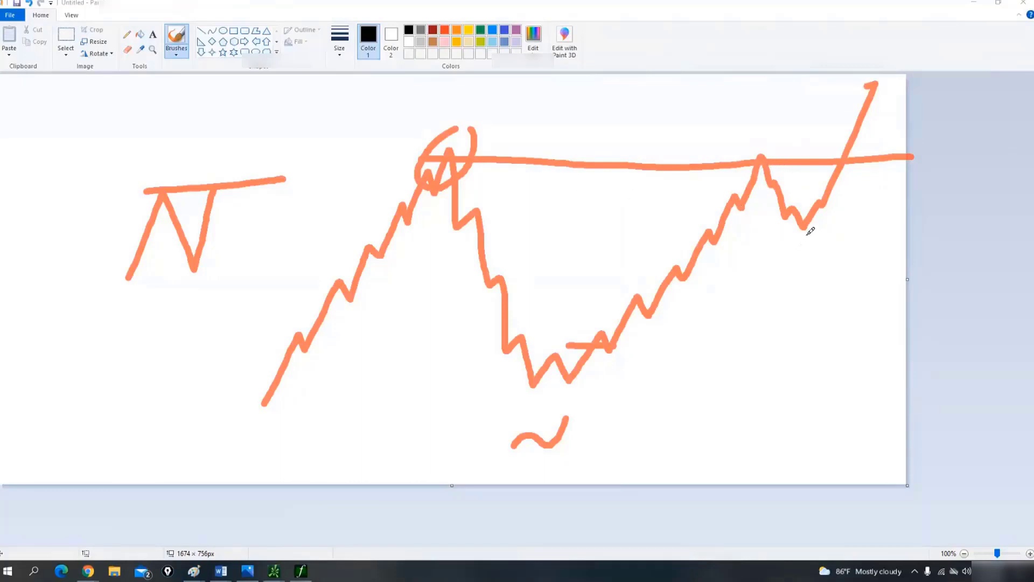
# Underline the handle's dip, circle the cup bottom, then start a new peak-and-drop price sketch
pyautogui.moveTo(775, 242); pyautogui.dragTo(811, 243)
pyautogui.moveTo(553, 343)
pyautogui.mouseDown()
pyautogui.moveTo(517, 375)
pyautogui.moveTo(568, 395)
pyautogui.moveTo(560, 335)
pyautogui.mouseUp()
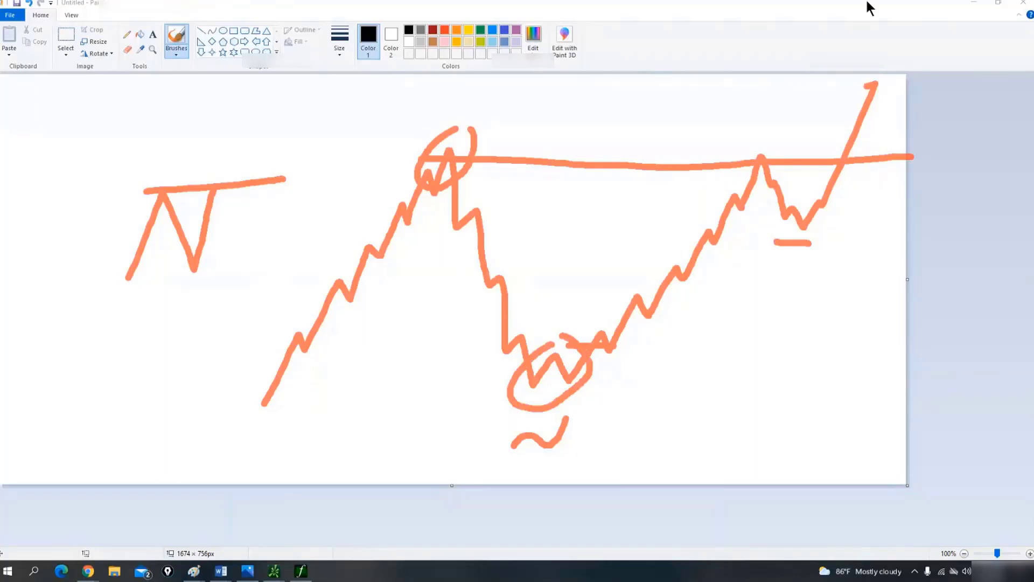
pyautogui.moveTo(309, 397)
pyautogui.mouseDown()
pyautogui.moveTo(452, 204)
pyautogui.moveTo(573, 275)
pyautogui.moveTo(622, 345)
pyautogui.moveTo(662, 356)
pyautogui.moveTo(700, 298)
pyautogui.moveTo(724, 300)
pyautogui.moveTo(806, 210)
pyautogui.moveTo(887, 269)
pyautogui.moveTo(890, 317)
pyautogui.mouseUp()
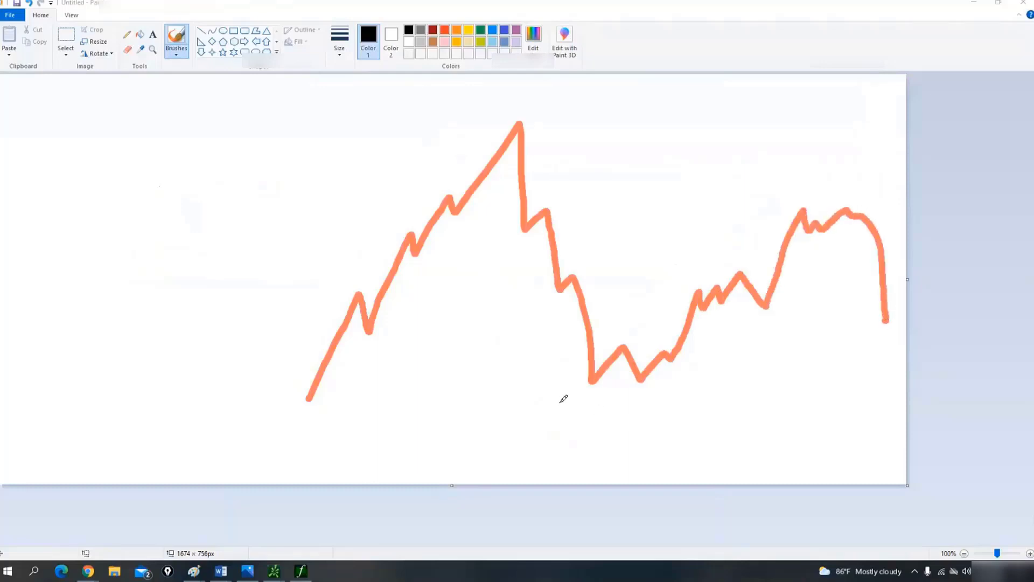
# Draw a rising line under the lows and a line at the peak, sketch a left N-zigzag, circle the rollover
pyautogui.moveTo(559, 402); pyautogui.dragTo(683, 375)
pyautogui.moveTo(503, 115); pyautogui.dragTo(569, 113)
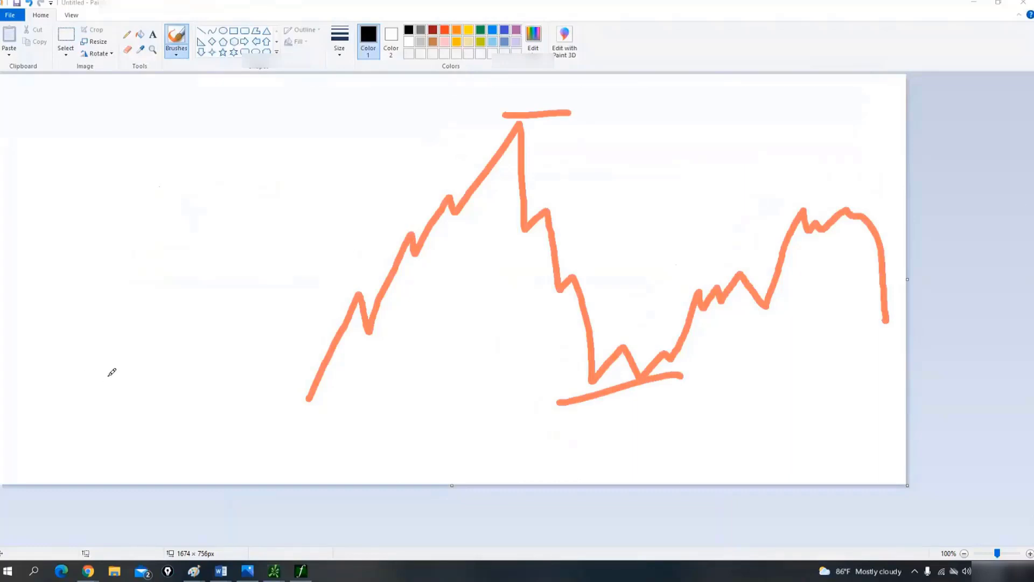
pyautogui.moveTo(110, 375); pyautogui.dragTo(138, 303)
pyautogui.moveTo(157, 253)
pyautogui.mouseDown()
pyautogui.moveTo(189, 334)
pyautogui.moveTo(217, 281)
pyautogui.moveTo(229, 307)
pyautogui.mouseUp()
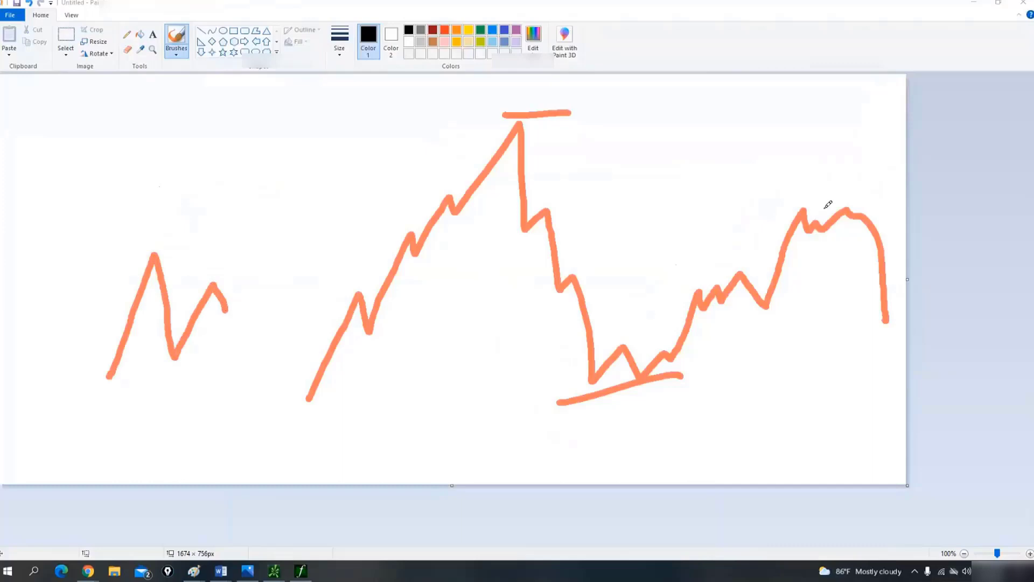
pyautogui.moveTo(881, 189)
pyautogui.mouseDown()
pyautogui.moveTo(819, 274)
pyautogui.moveTo(903, 192)
pyautogui.mouseUp()
# Circle the left zigzag's peak, add a flat base line, and draw upward arrows from the left pattern
pyautogui.moveTo(234, 261)
pyautogui.mouseDown()
pyautogui.moveTo(199, 307)
pyautogui.moveTo(251, 284)
pyautogui.moveTo(242, 273)
pyautogui.mouseUp()
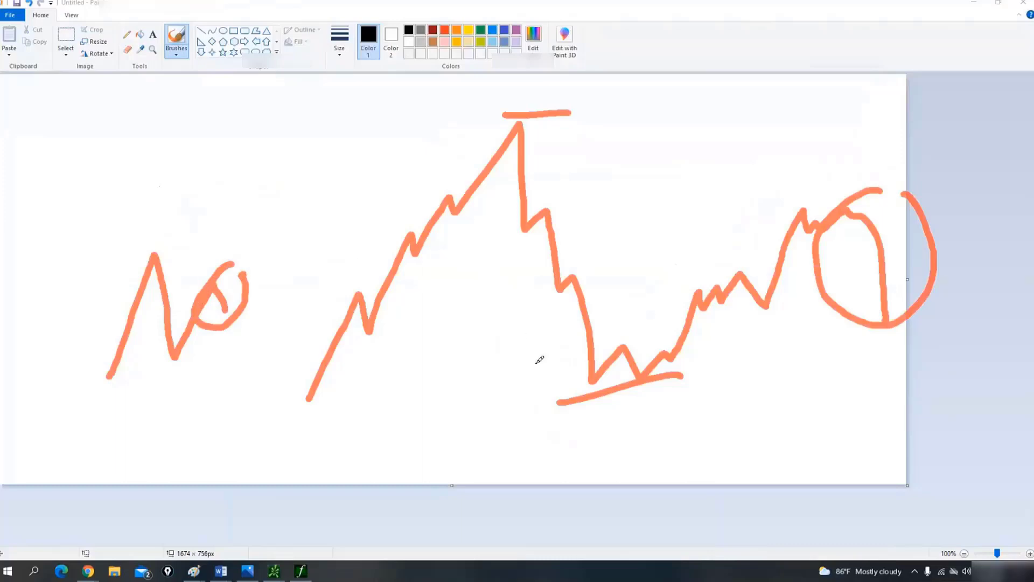
pyautogui.moveTo(531, 445); pyautogui.dragTo(692, 437)
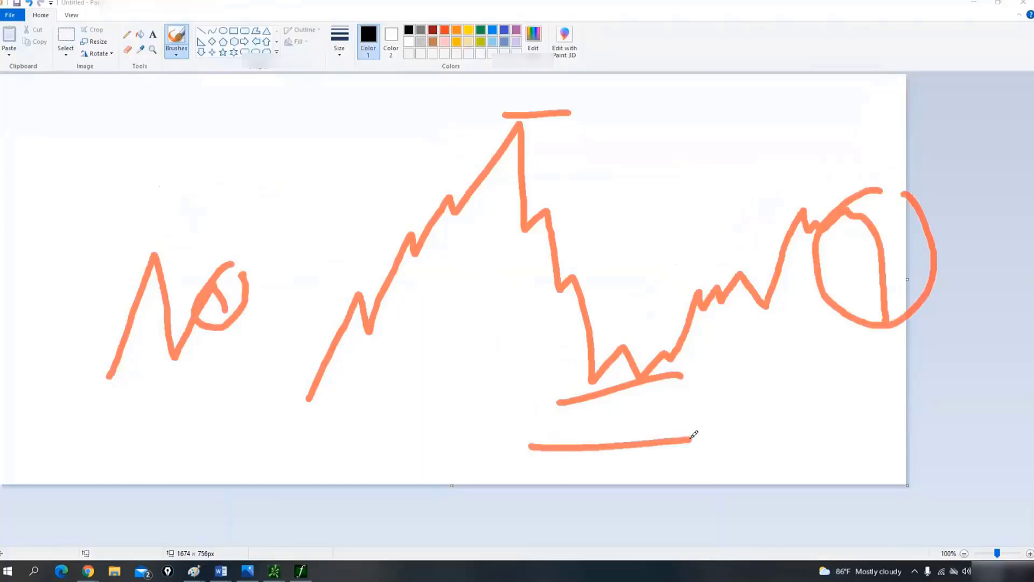
pyautogui.moveTo(204, 428)
pyautogui.mouseDown()
pyautogui.moveTo(177, 373)
pyautogui.moveTo(203, 377)
pyautogui.mouseUp()
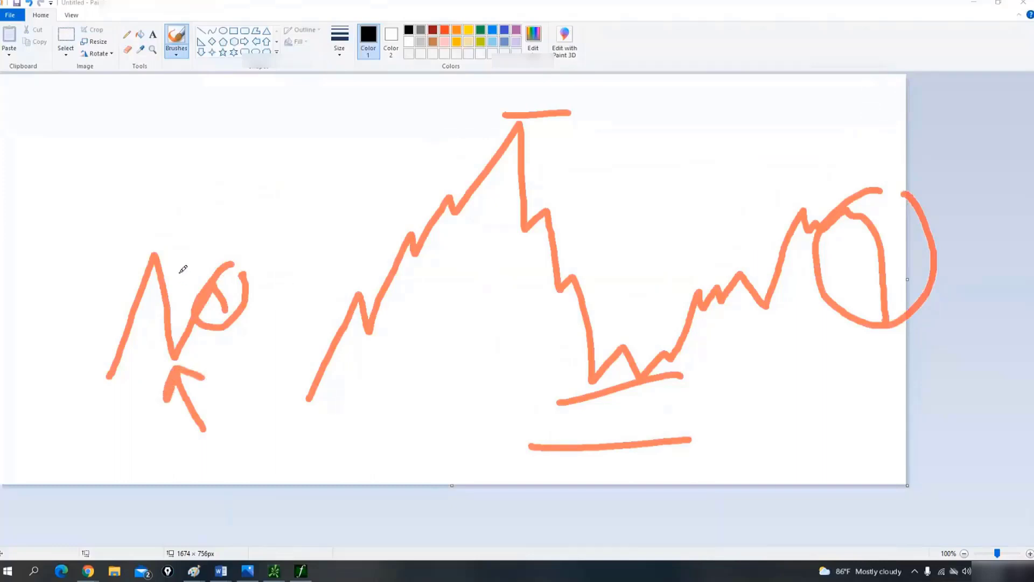
pyautogui.moveTo(231, 331)
pyautogui.mouseDown()
pyautogui.moveTo(238, 347)
pyautogui.moveTo(271, 312)
pyautogui.moveTo(280, 323)
pyautogui.mouseUp()
pyautogui.moveTo(393, 130); pyautogui.dragTo(413, 161)
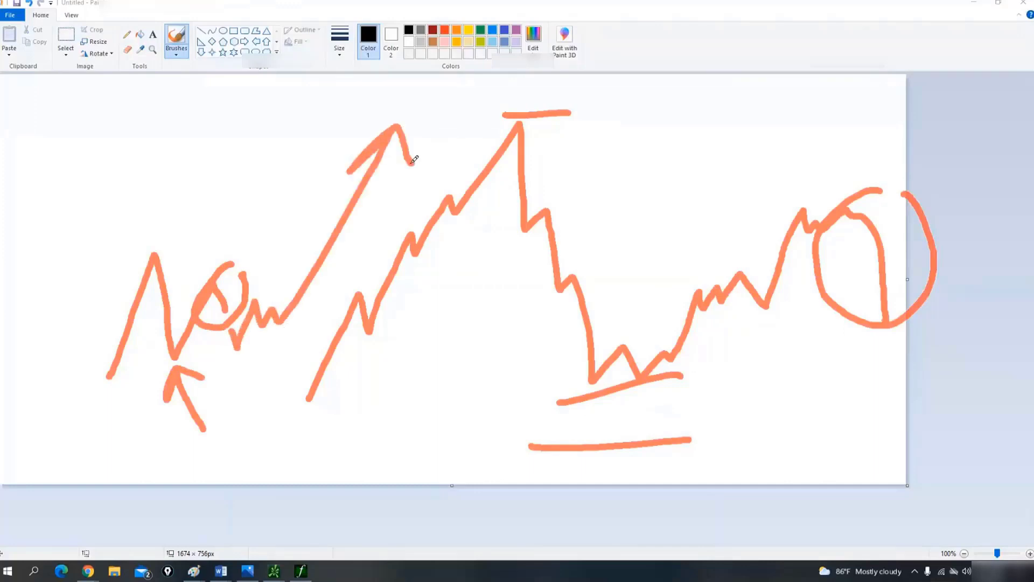